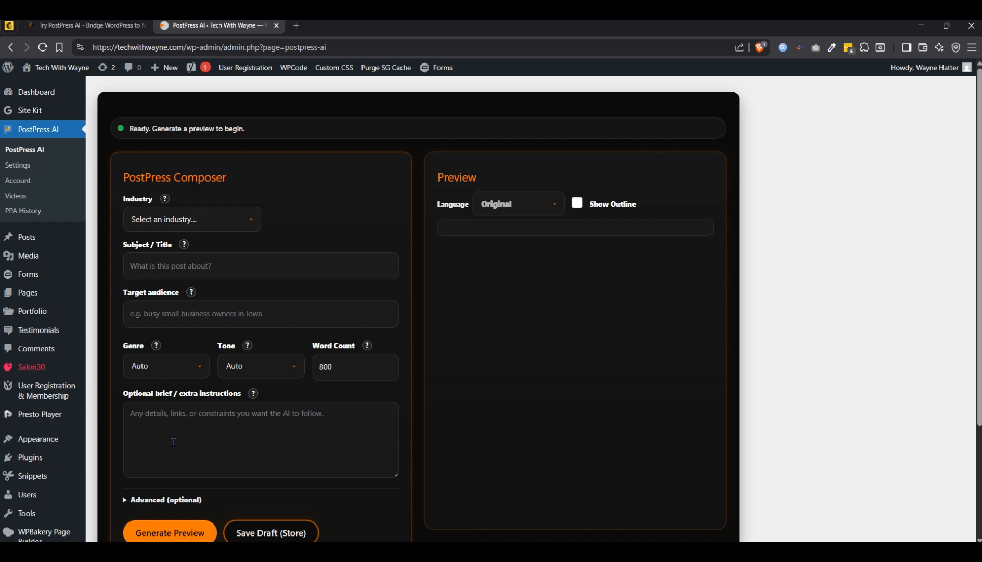
- Set the post's industry to Wellness / Therapy
click(230, 224)
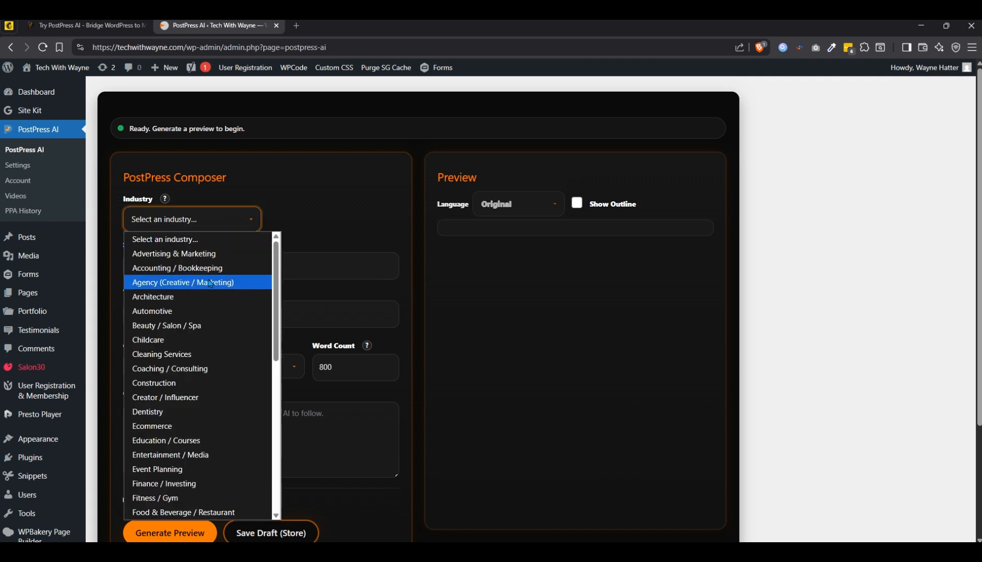
scroll(208, 279, down, 4)
scroll(208, 278, down, 3)
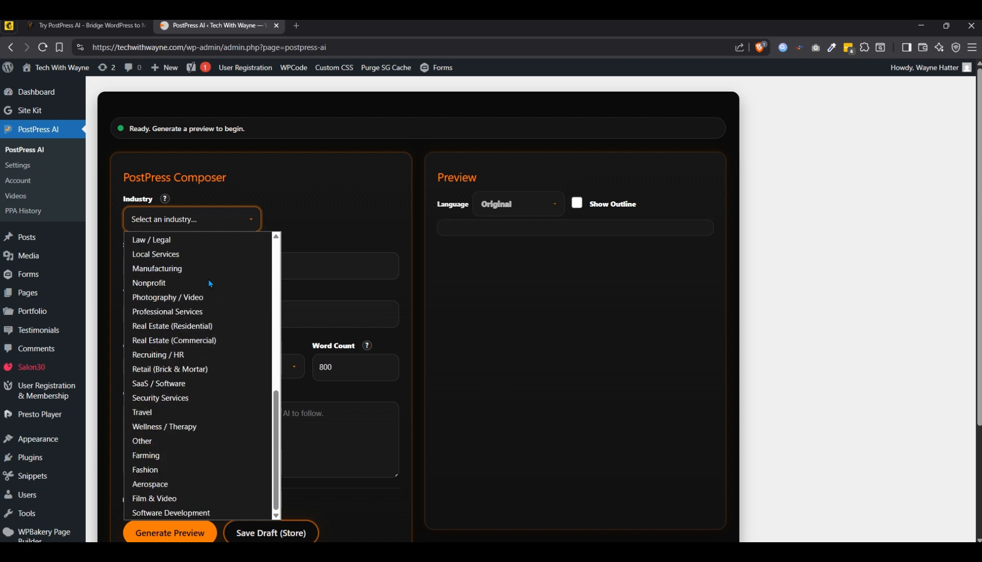
click(176, 427)
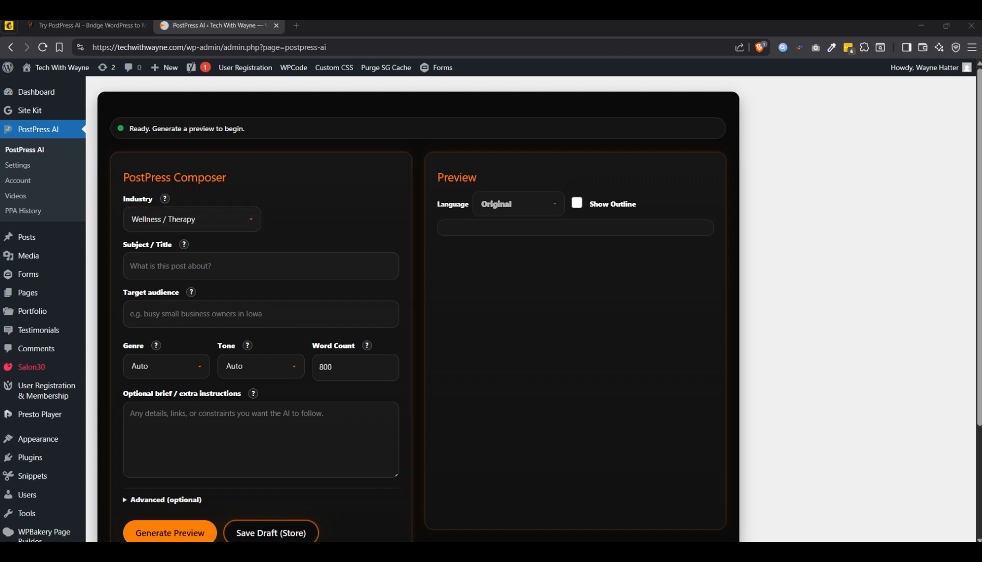
- Paste "Why Is Eating Well So Hard When Life Feels Heavy?" as the post's subject / title
click(198, 266)
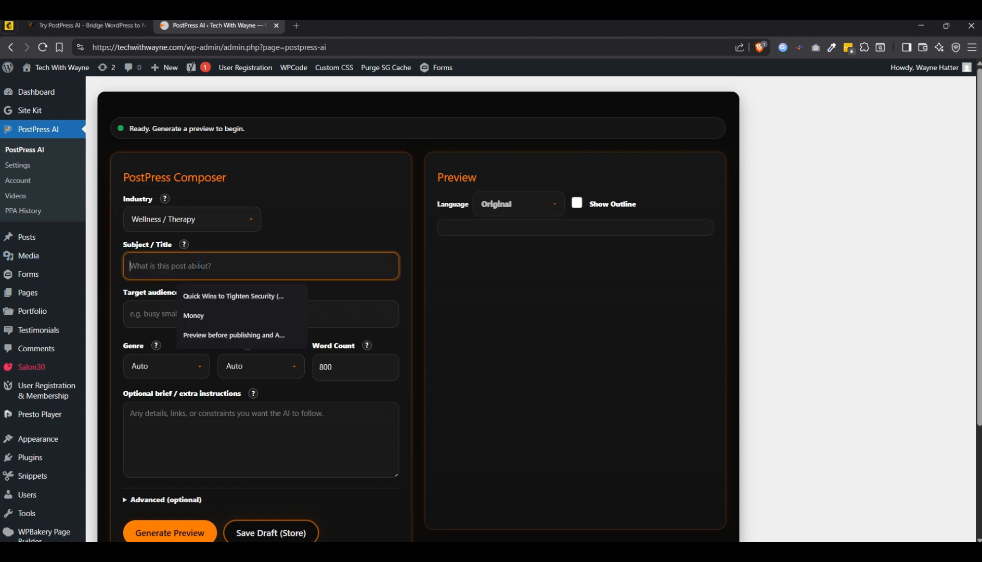
right_click(198, 266)
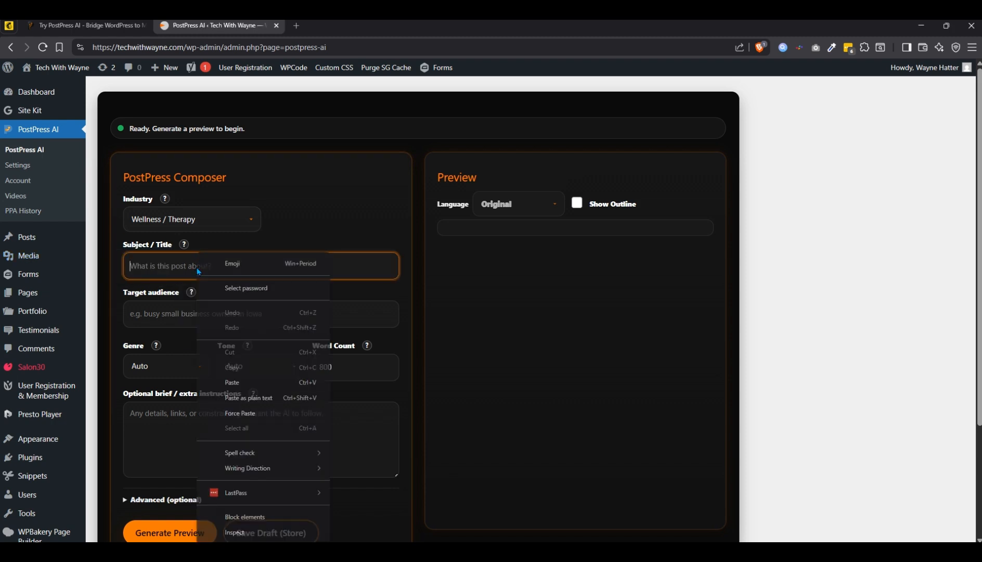
click(249, 398)
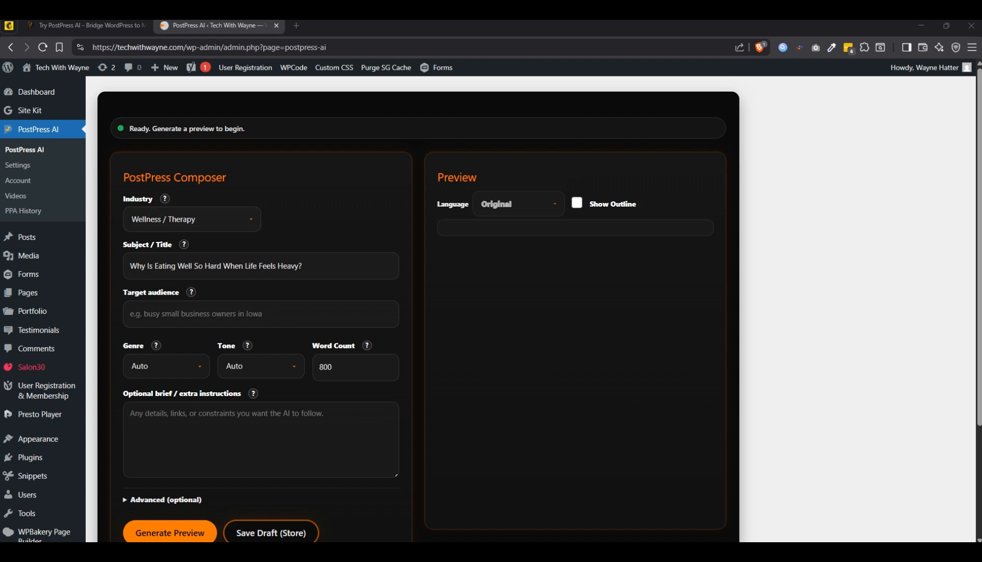
- Set the target audience to "Personal nutritionists supporting wellness clients, therapy-informed practices, and holistic health audiences"
click(185, 311)
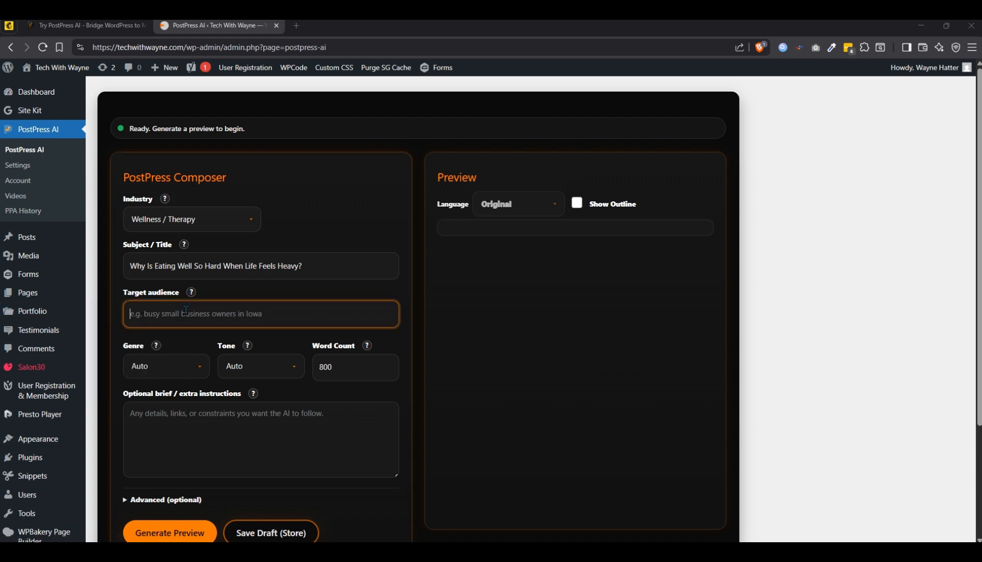
right_click(184, 310)
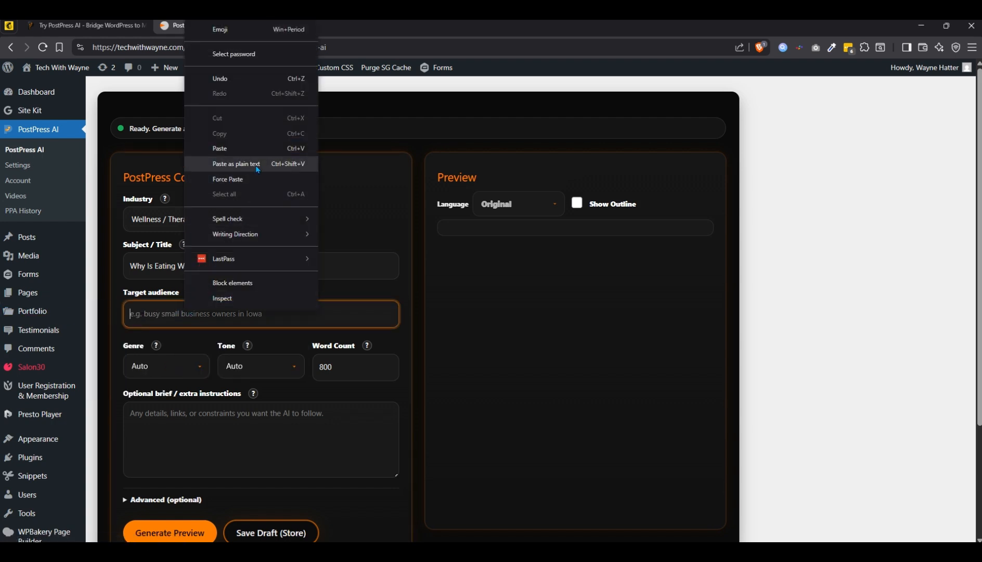
click(236, 164)
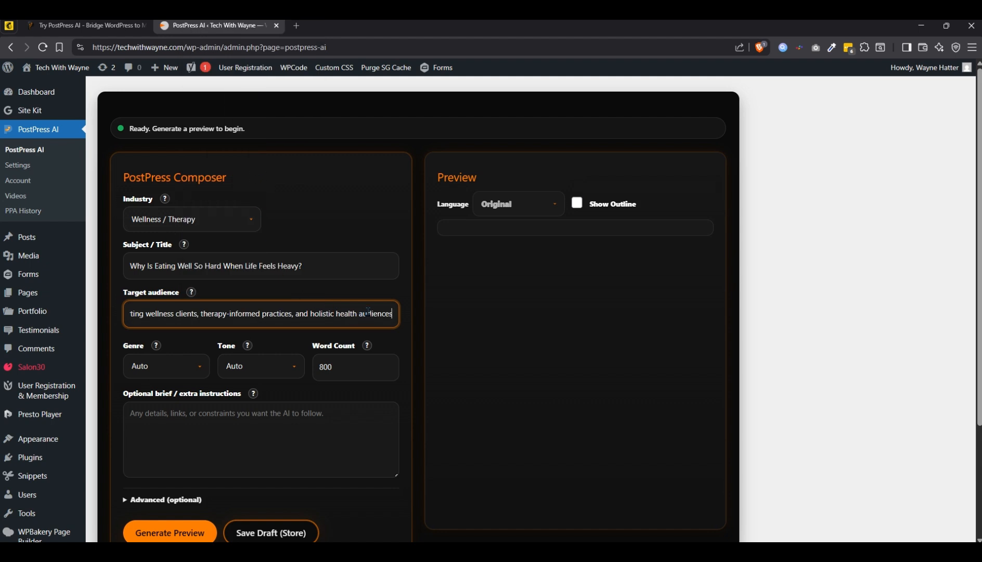
drag(367, 313, 417, 315)
drag(352, 315, 107, 315)
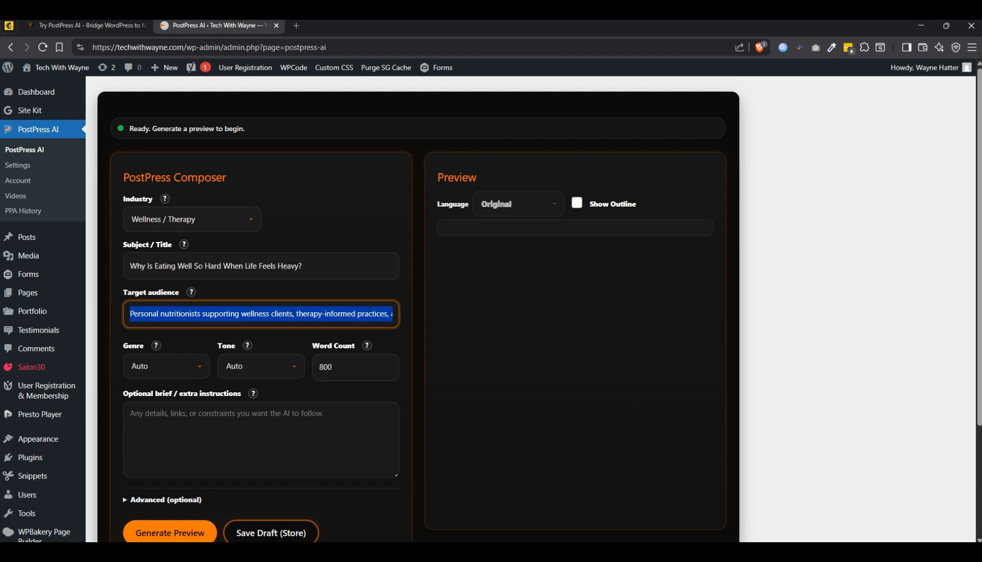
key(alt+Tab)
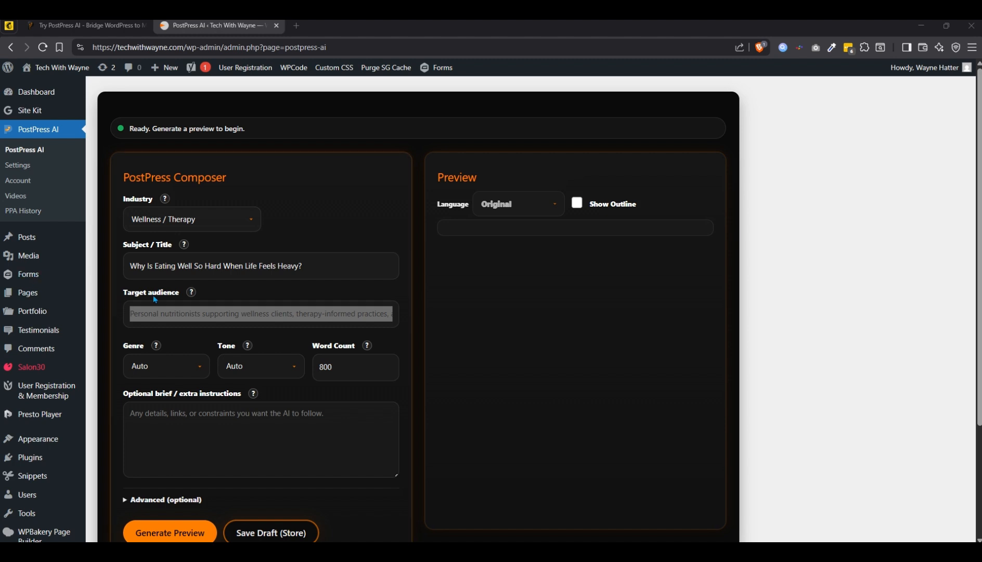
- Set the post's genre to Guide and its tone to Helpful
click(184, 372)
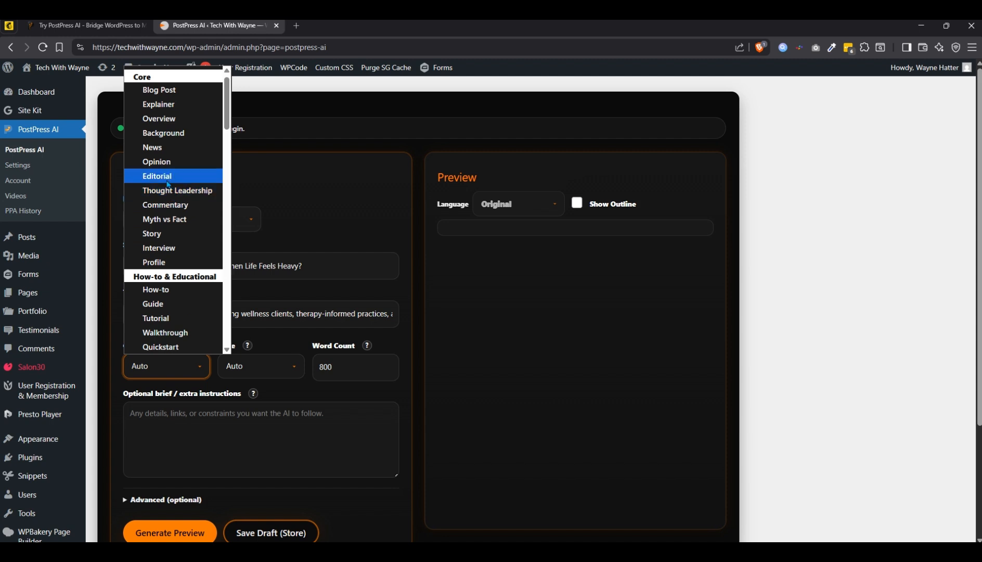
scroll(167, 182, down, 2)
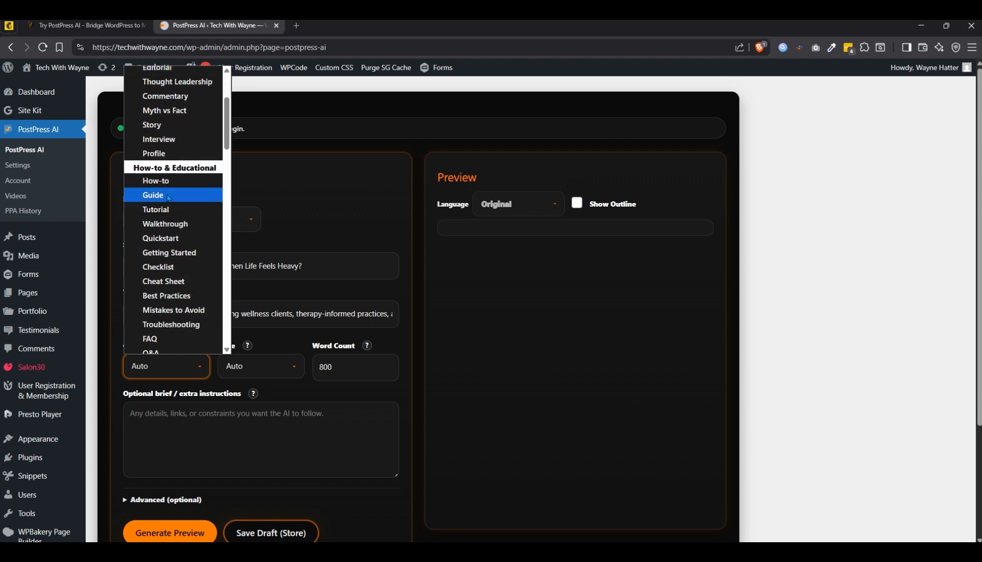
scroll(168, 196, down, 2)
scroll(169, 203, down, 6)
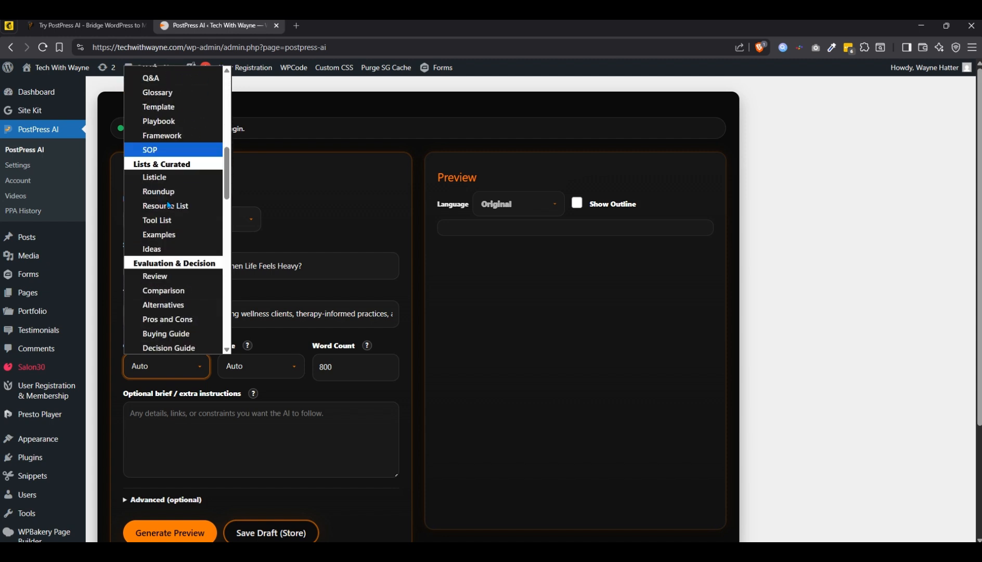
scroll(169, 204, down, 4)
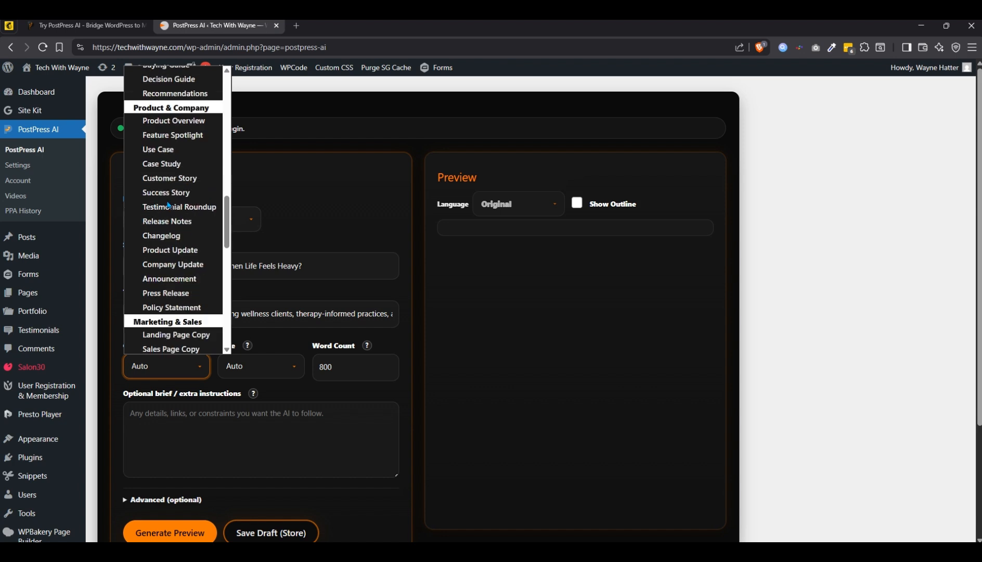
scroll(169, 204, down, 2)
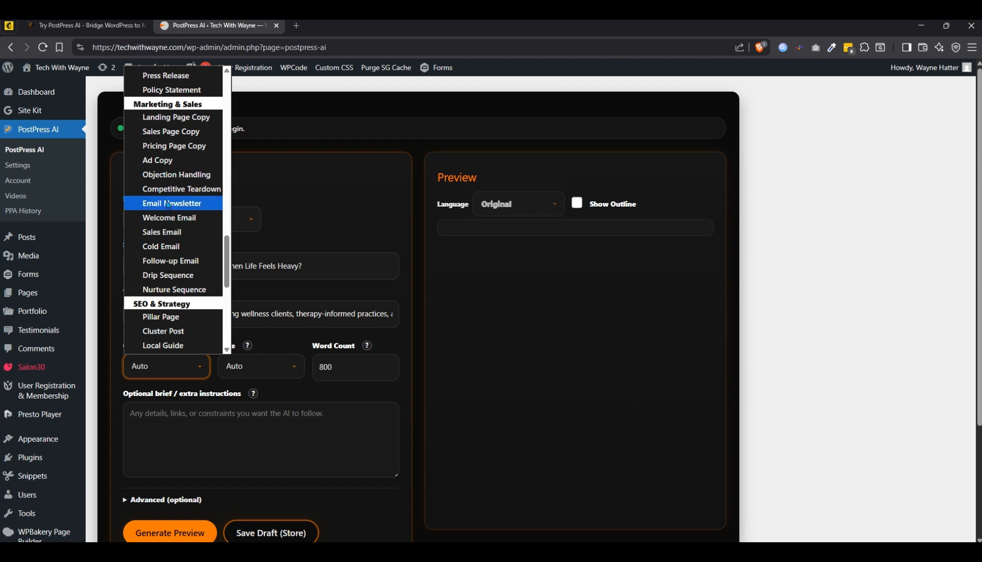
scroll(169, 204, down, 4)
scroll(169, 206, down, 2)
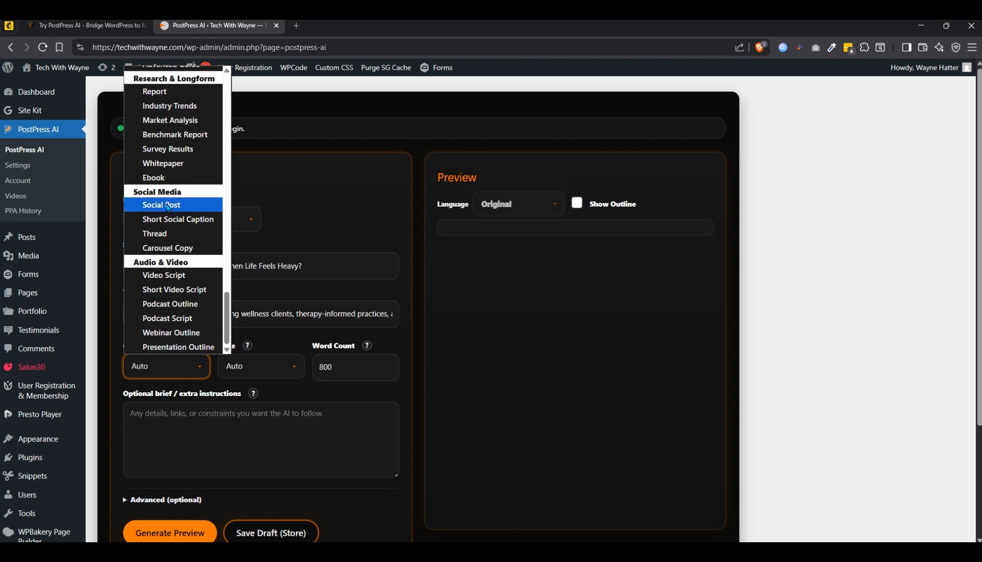
scroll(177, 287, up, 12)
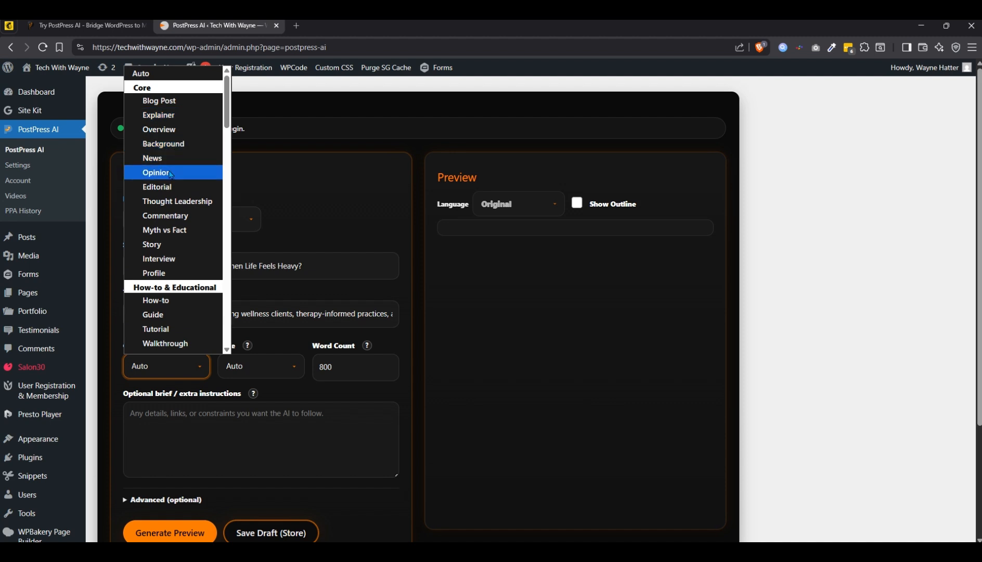
scroll(169, 214, down, 2)
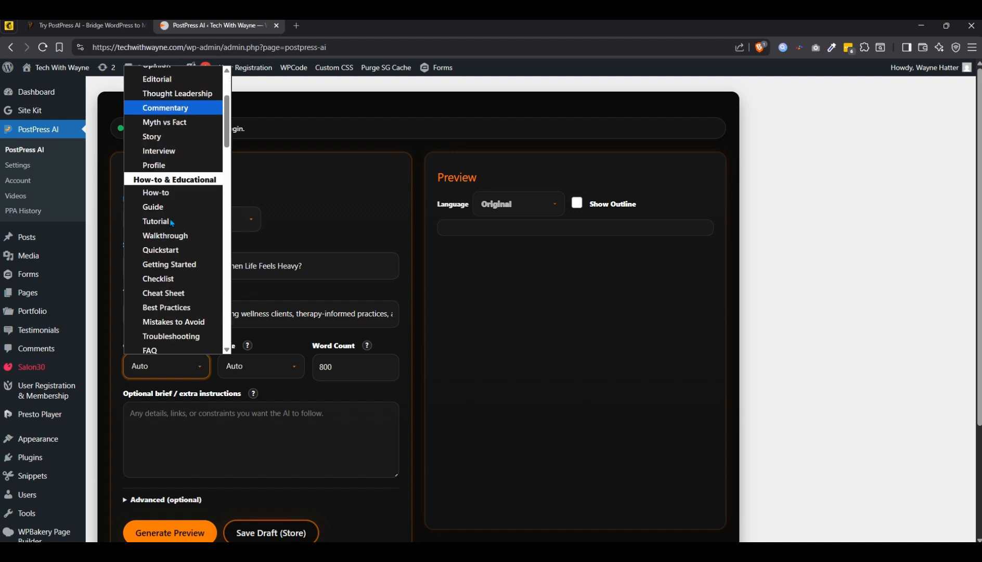
click(168, 207)
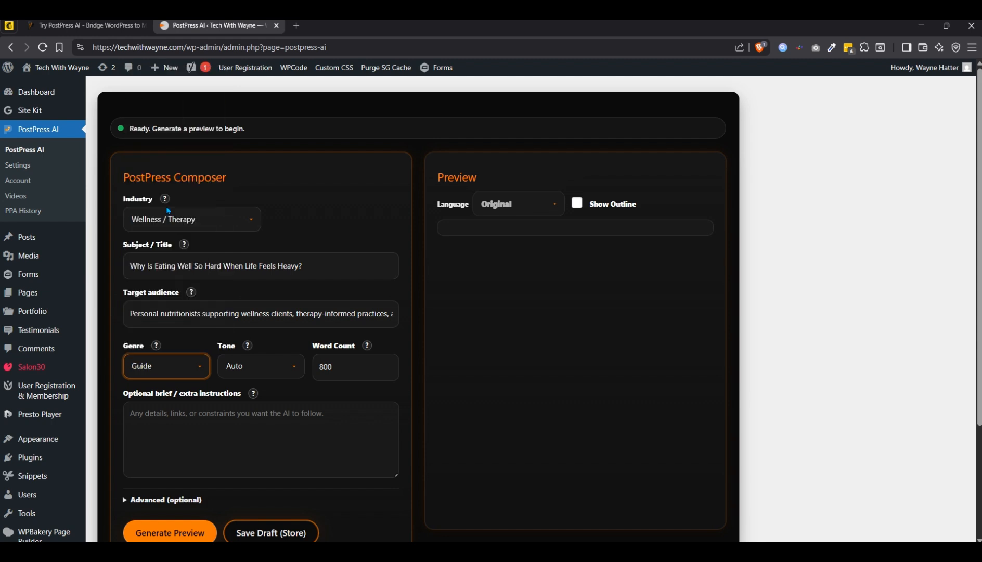
click(290, 379)
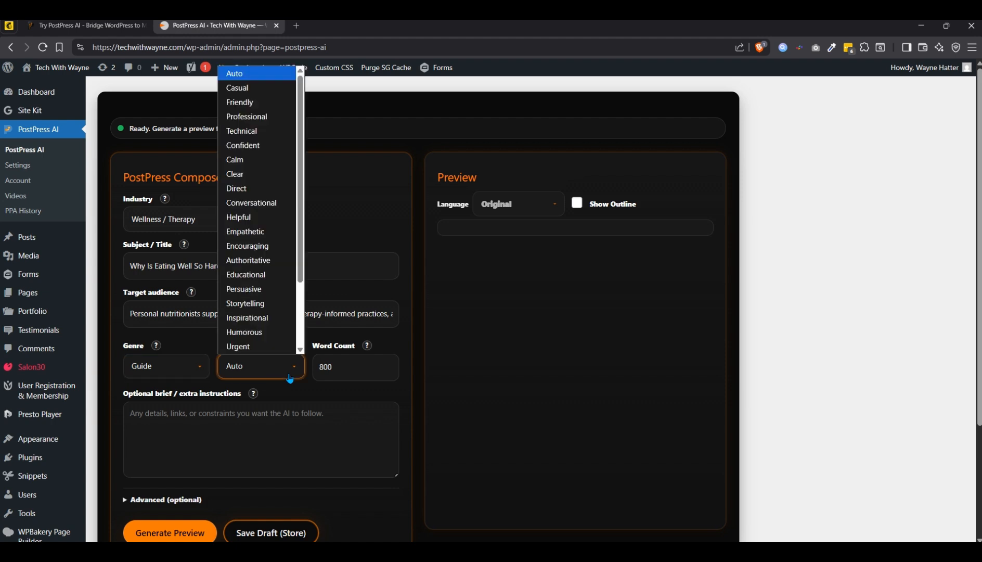
click(254, 221)
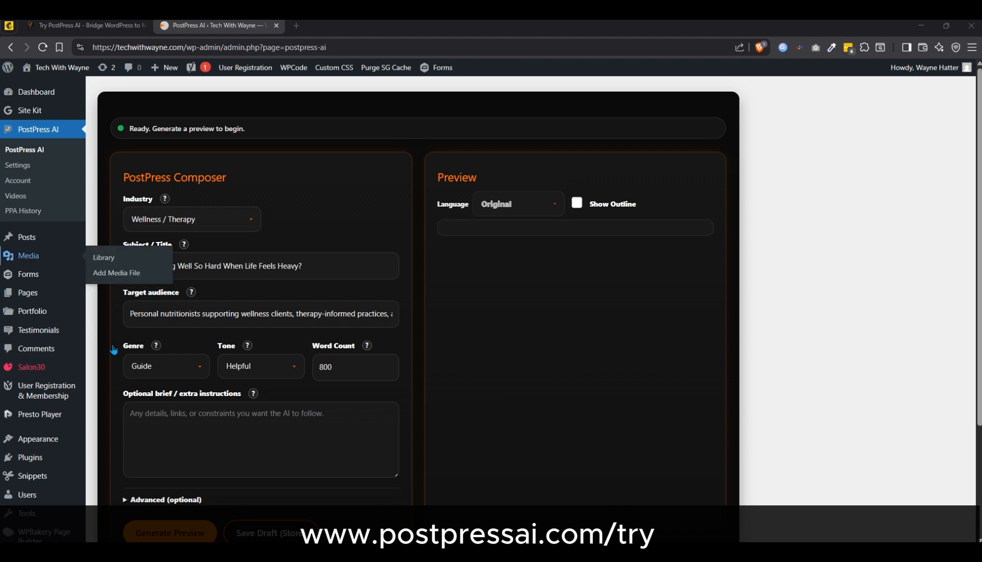
- Paste the extra instructions about a personal nutritionist whose clients struggle to eat better because of stress, low energy, and busy routines
click(193, 426)
right_click(194, 426)
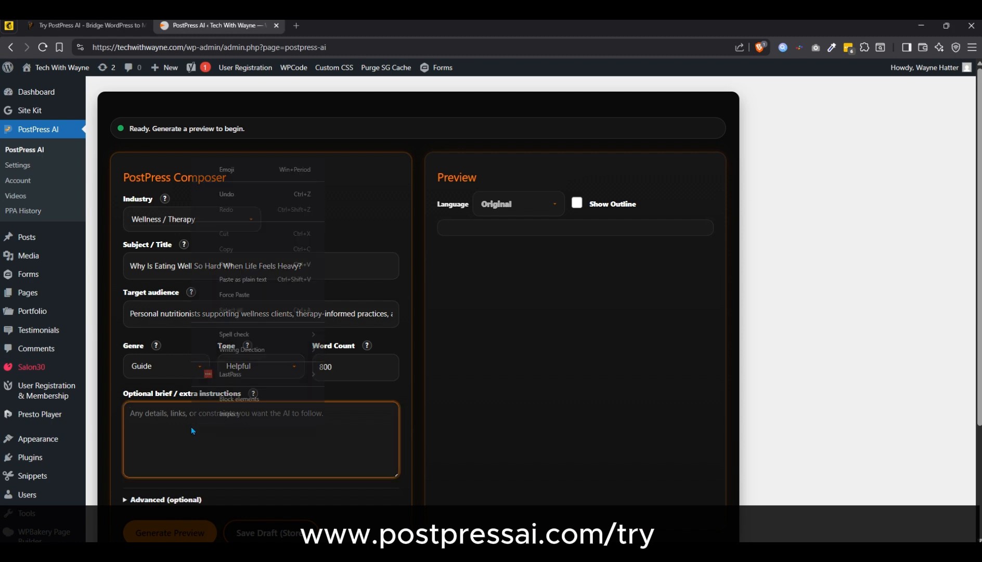
click(255, 279)
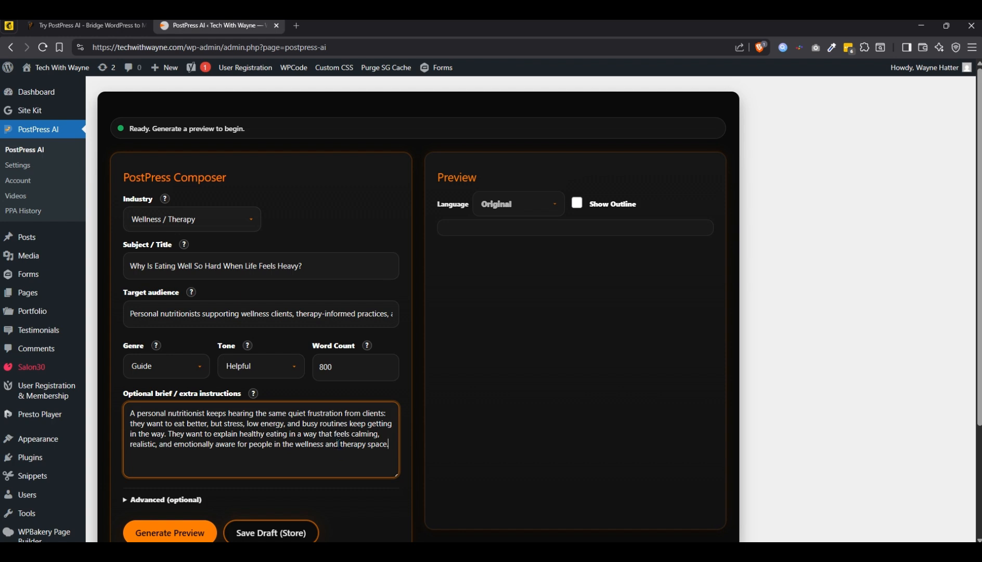
- Generate a preview of the article from the completed composer form
scroll(271, 442, down, 2)
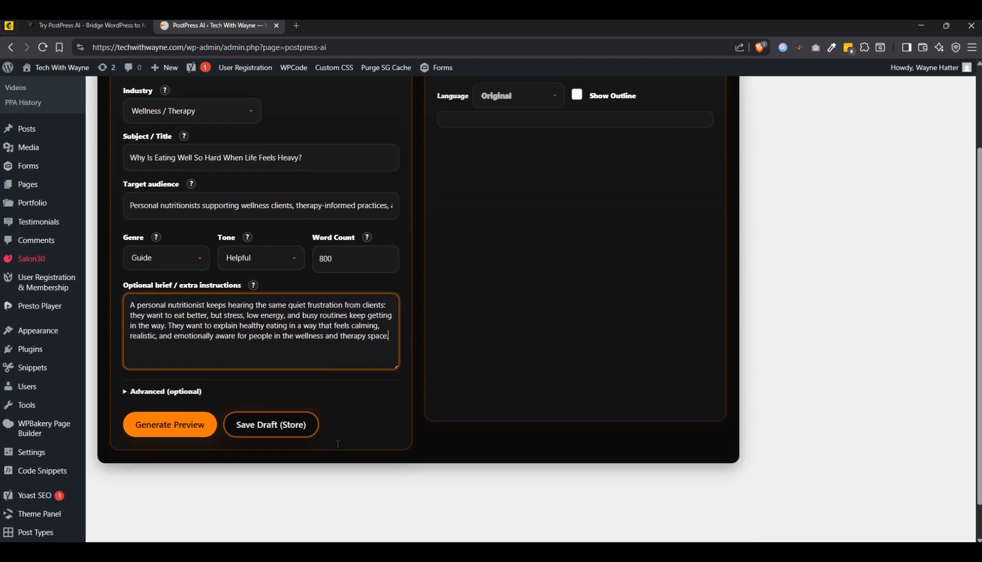
click(184, 430)
scroll(364, 440, up, 2)
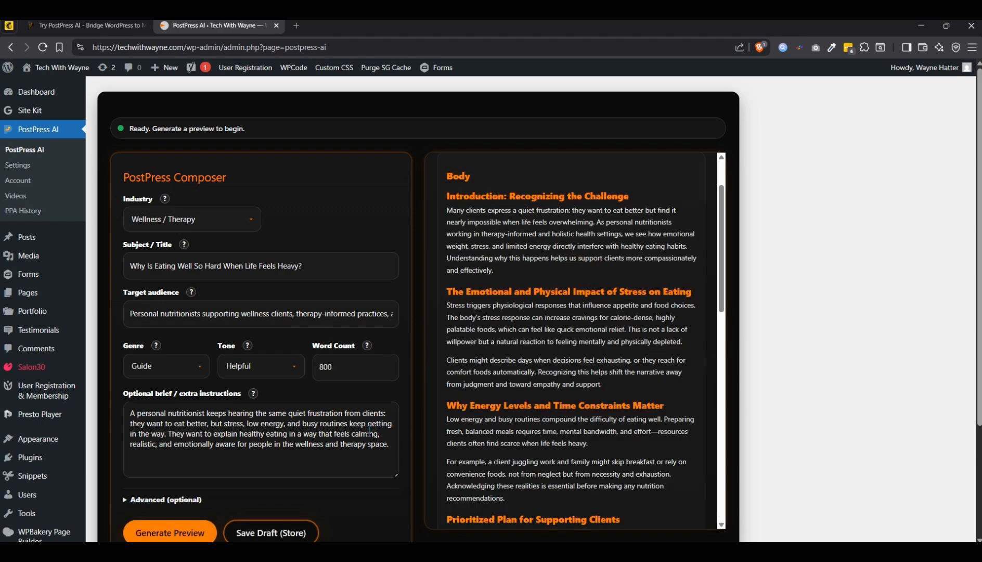
- Read through the generated article preview, from the introduction to the sections on quick wins and deeper moves
scroll(523, 294, up, 2)
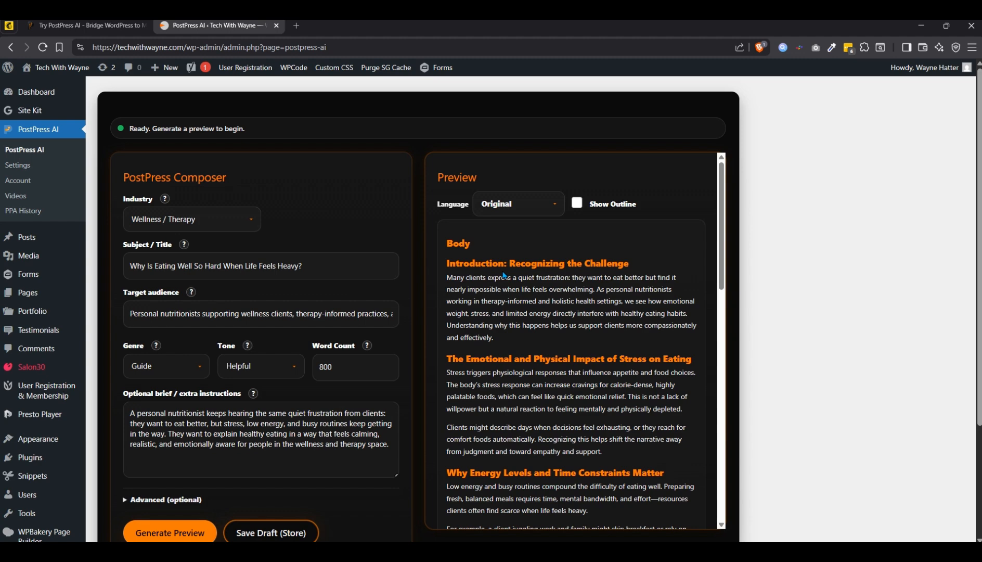
scroll(504, 276, down, 1)
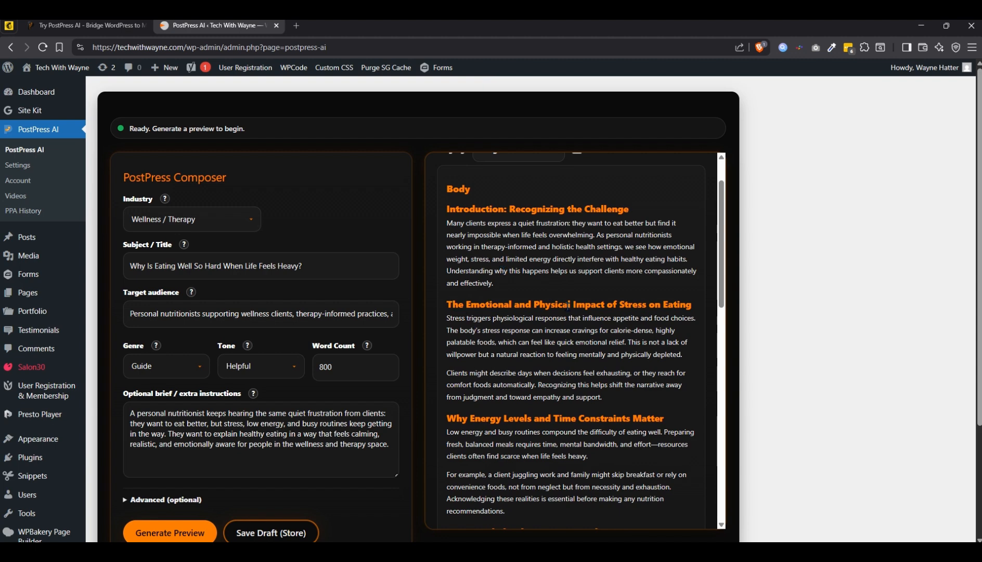
scroll(522, 327, down, 2)
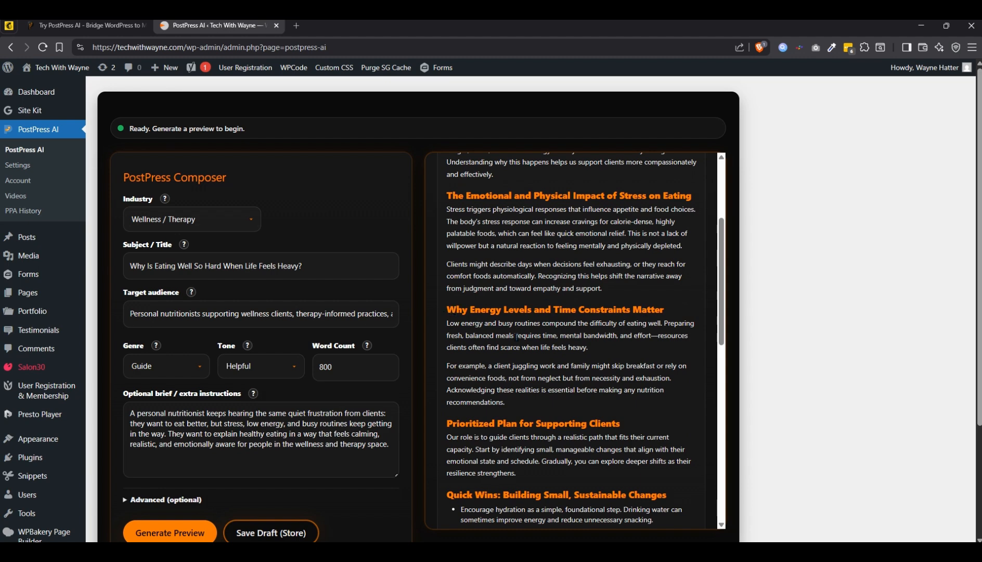
scroll(517, 335, down, 2)
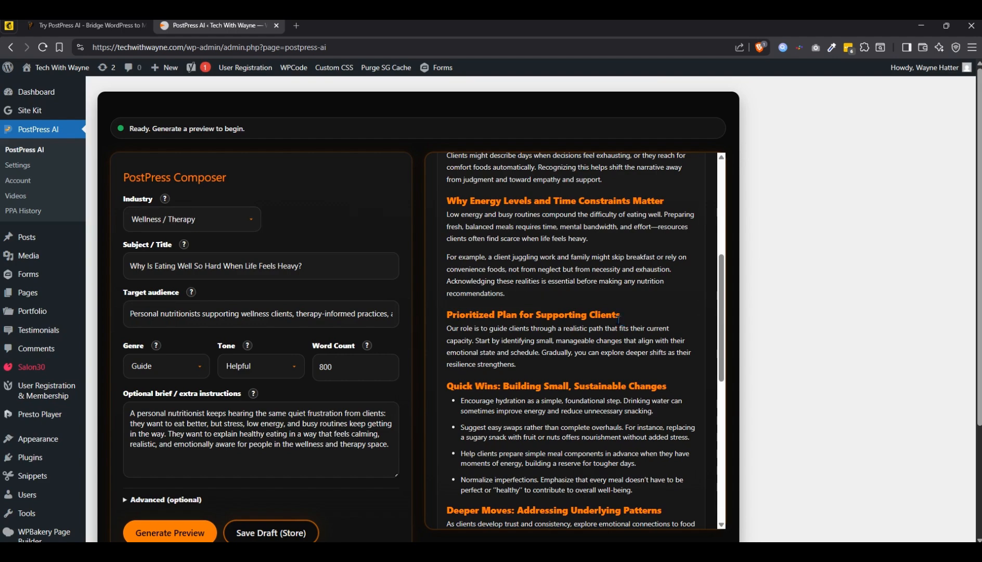
scroll(520, 340, down, 2)
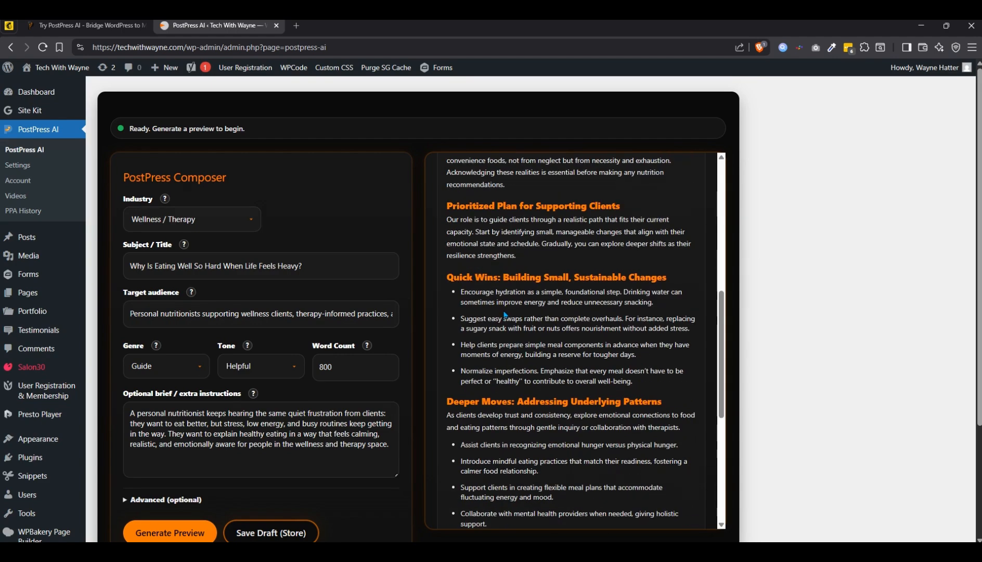
scroll(505, 315, down, 4)
- Save the generated article as a draft post and show it in the WPBakery backend editor
scroll(325, 396, down, 3)
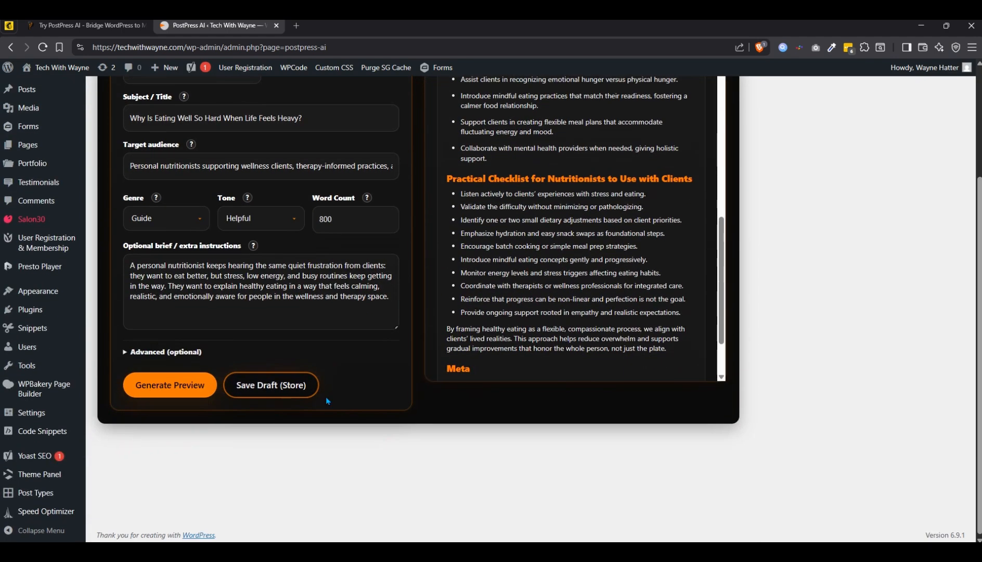
click(279, 394)
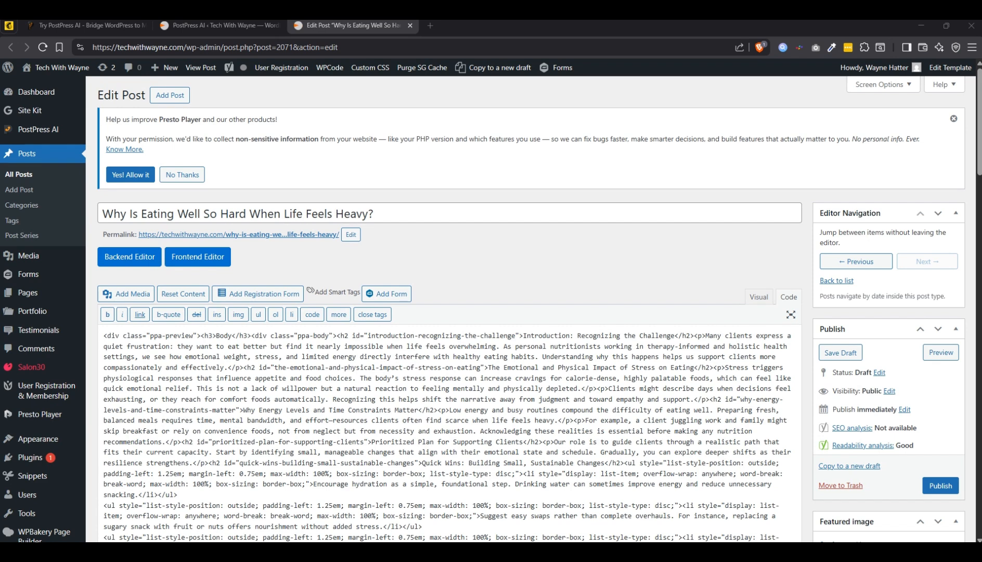
click(130, 262)
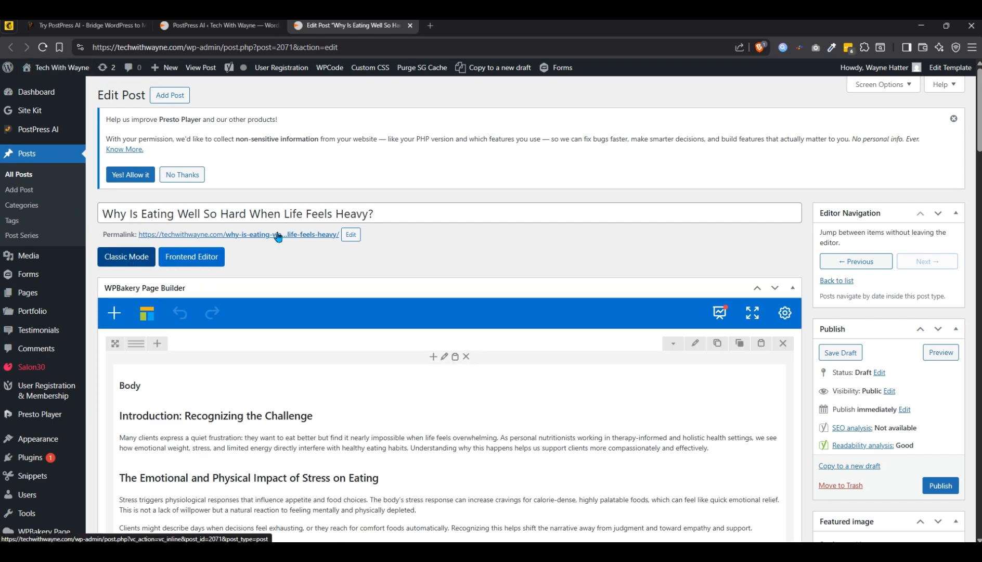
- Return to the PostPress AI composer and replace the article's subject with "Why Do Healthy Habits Fall Apart When Life Gets Stressful?"
click(221, 30)
scroll(318, 288, up, 3)
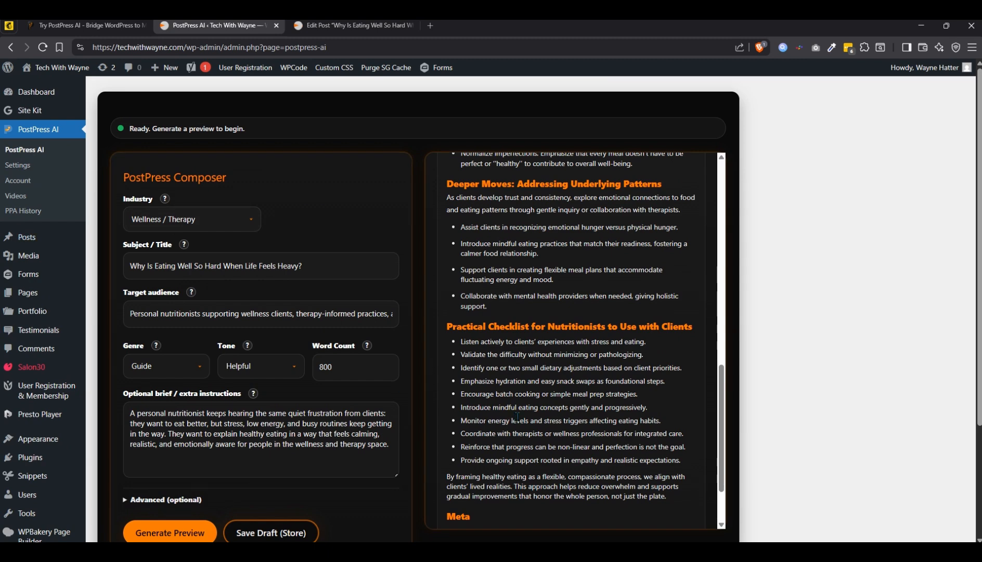
scroll(518, 394, up, 10)
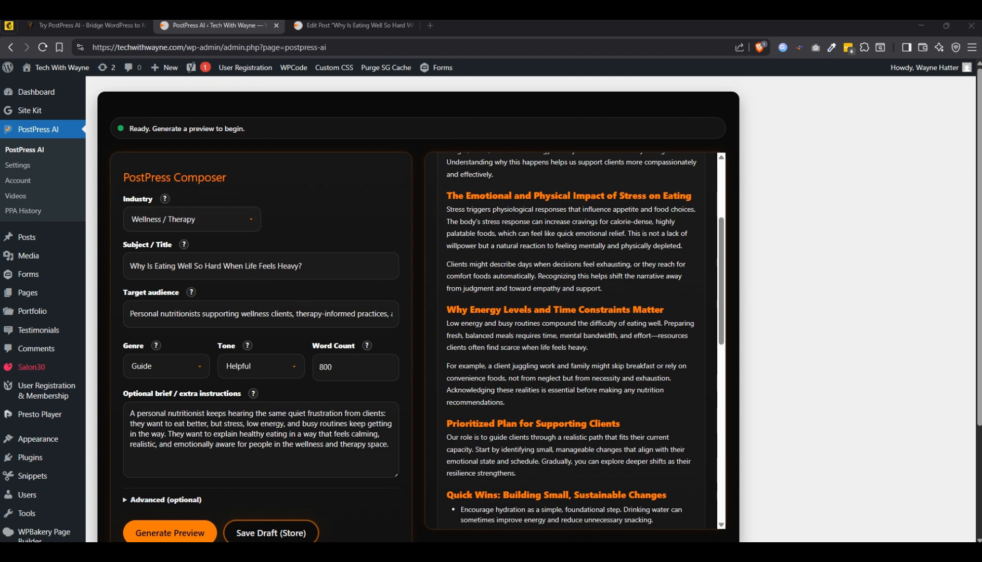
click(323, 266)
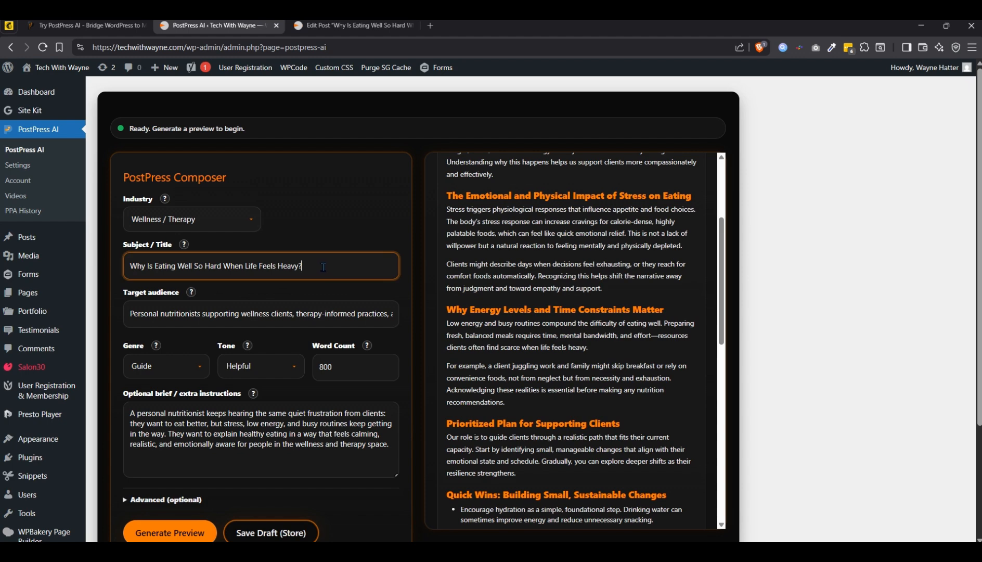
key(ctrl+a)
right_click(323, 266)
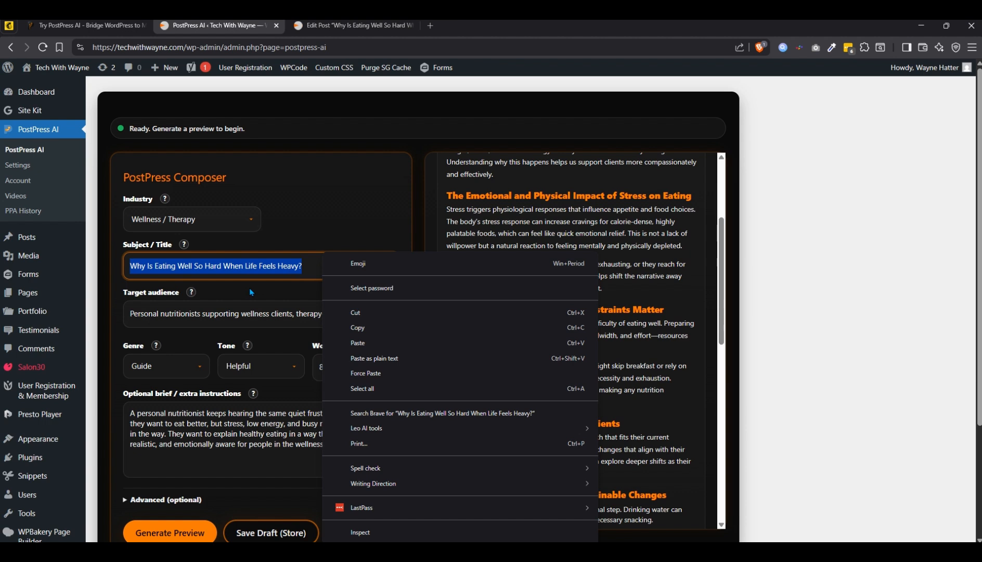
click(402, 344)
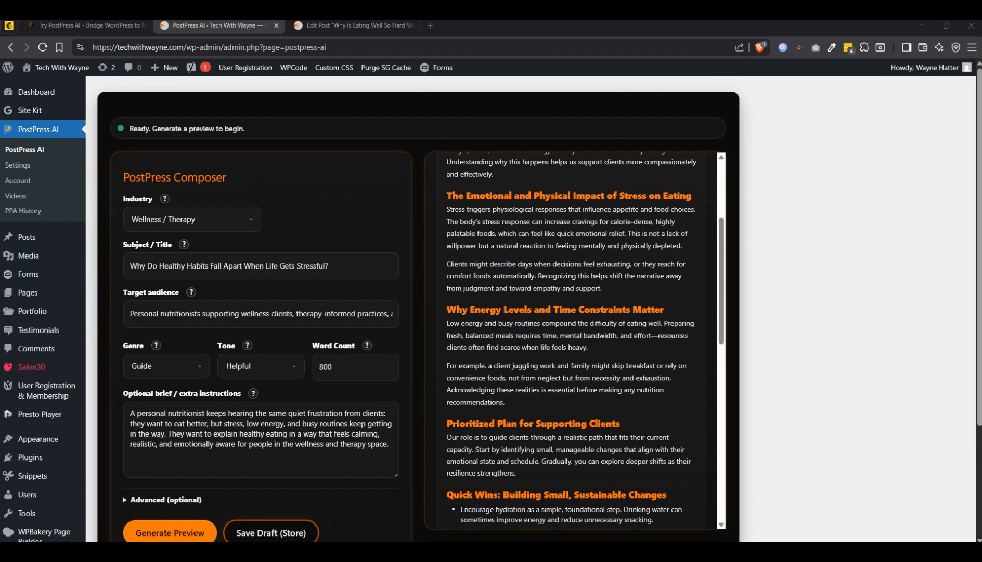
- Set the article's genre to How-to and its word count to 1500
click(193, 374)
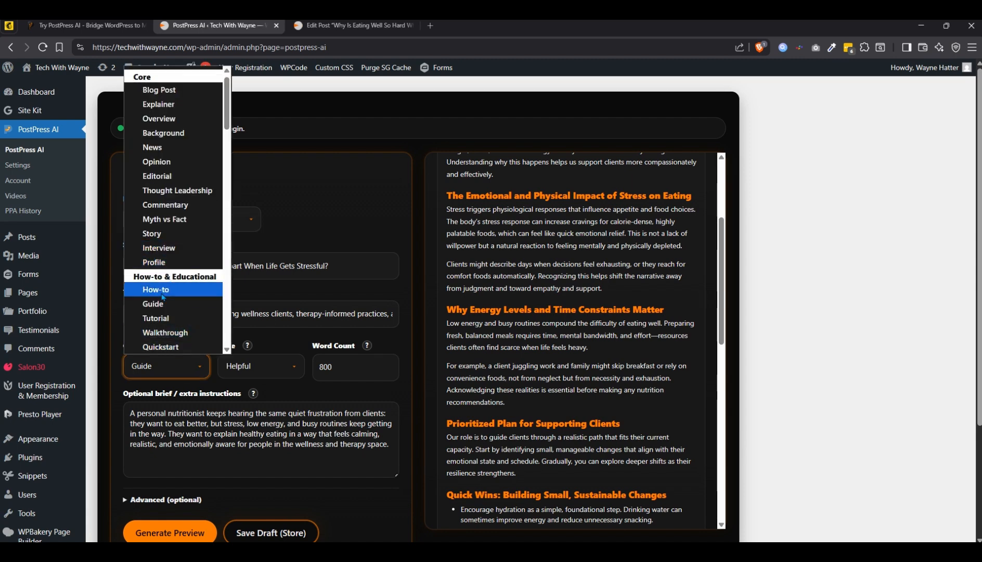
click(164, 295)
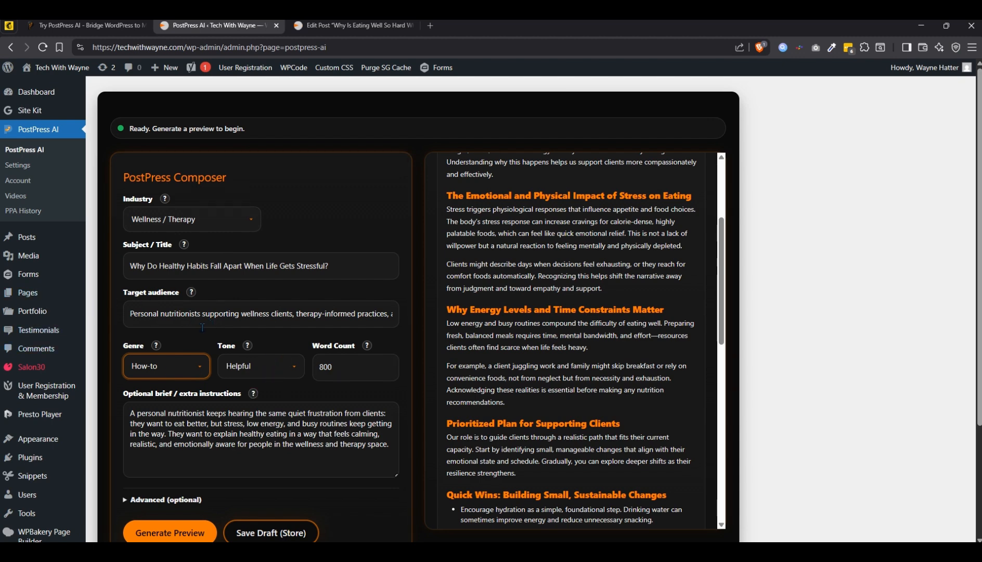
click(344, 367)
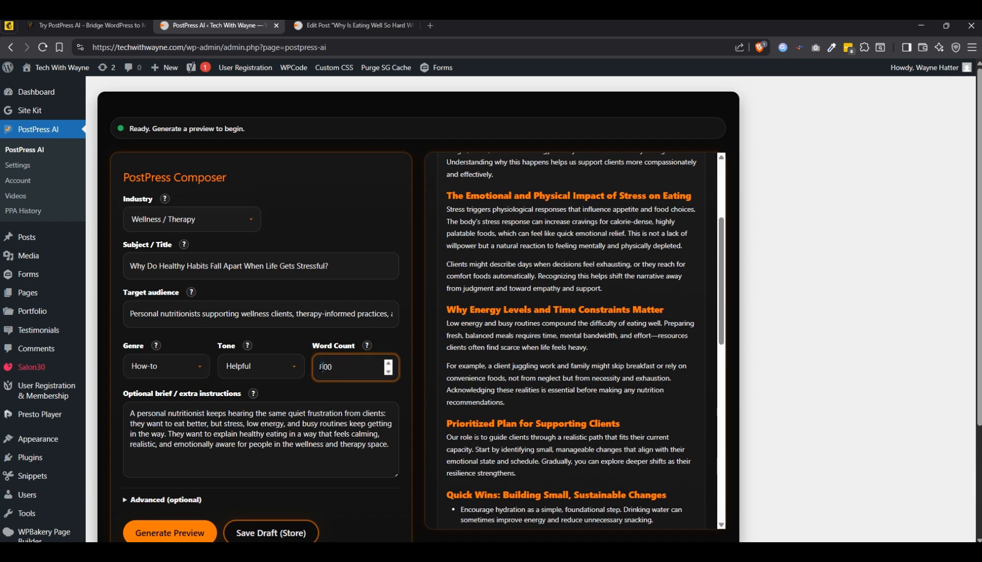
double_click(321, 367)
text(1500)
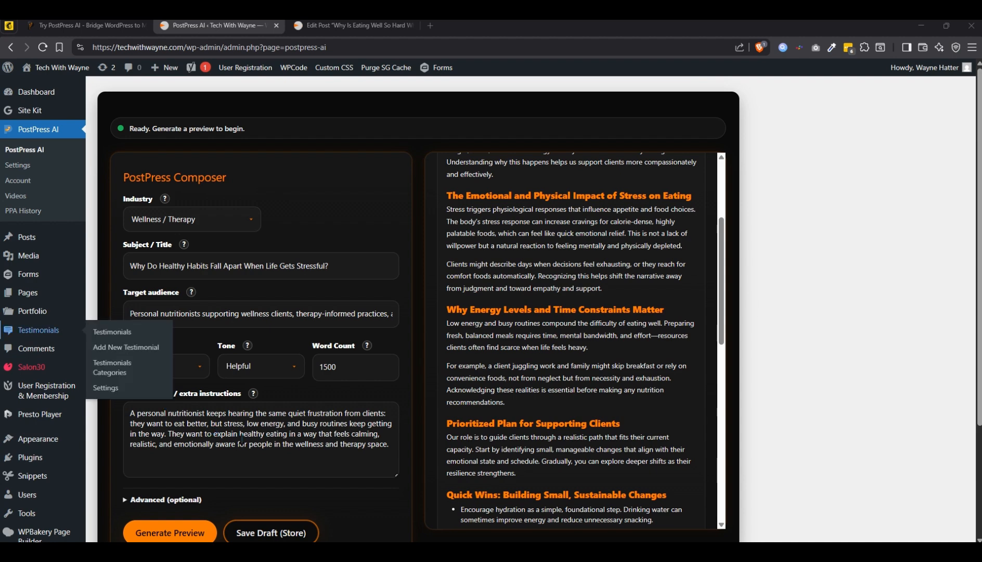
- Replace the extra instructions with the brief about a nutritionist whose clients blame themselves when meals get skipped, energy crashes hit, and stress makes everything harder
drag(393, 450, 127, 414)
right_click(155, 420)
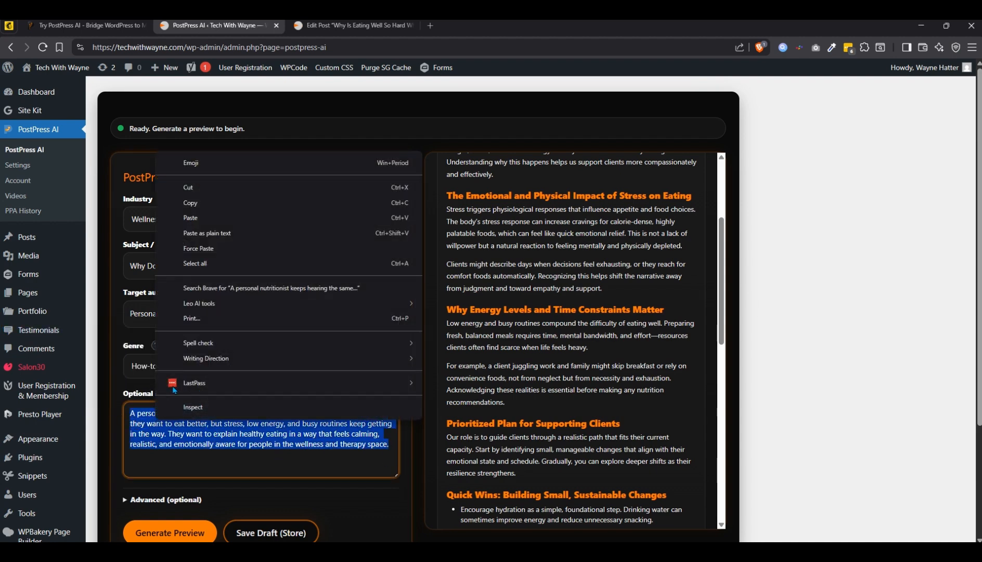
click(219, 238)
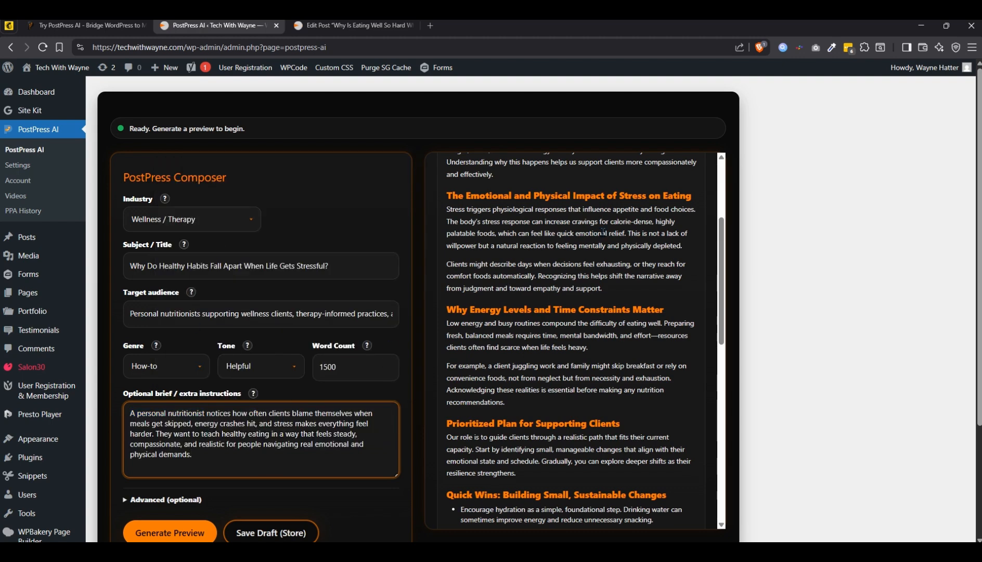
- Generate a preview of the how-to article from the updated composer form
scroll(366, 354, down, 1)
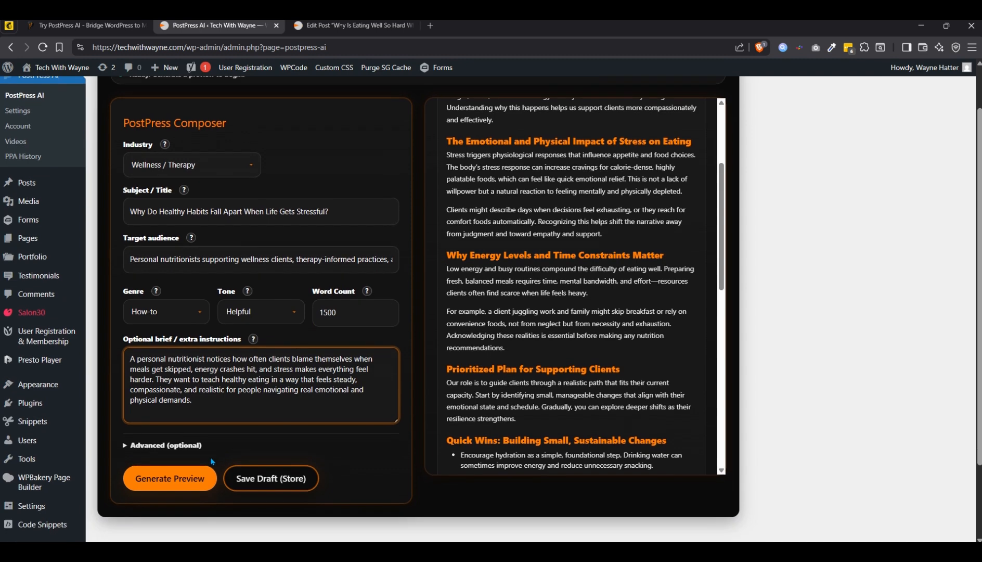
click(179, 480)
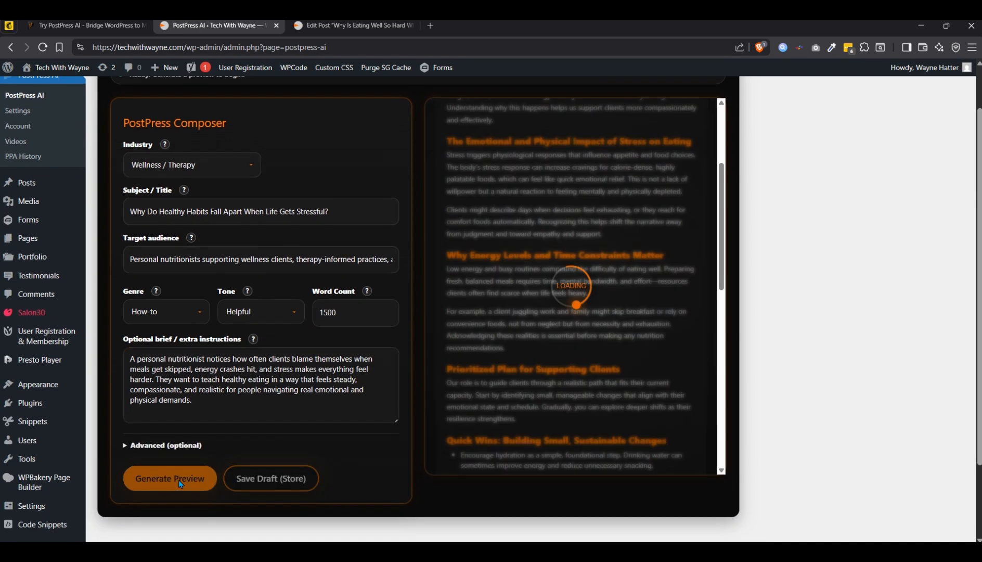
scroll(396, 437, up, 1)
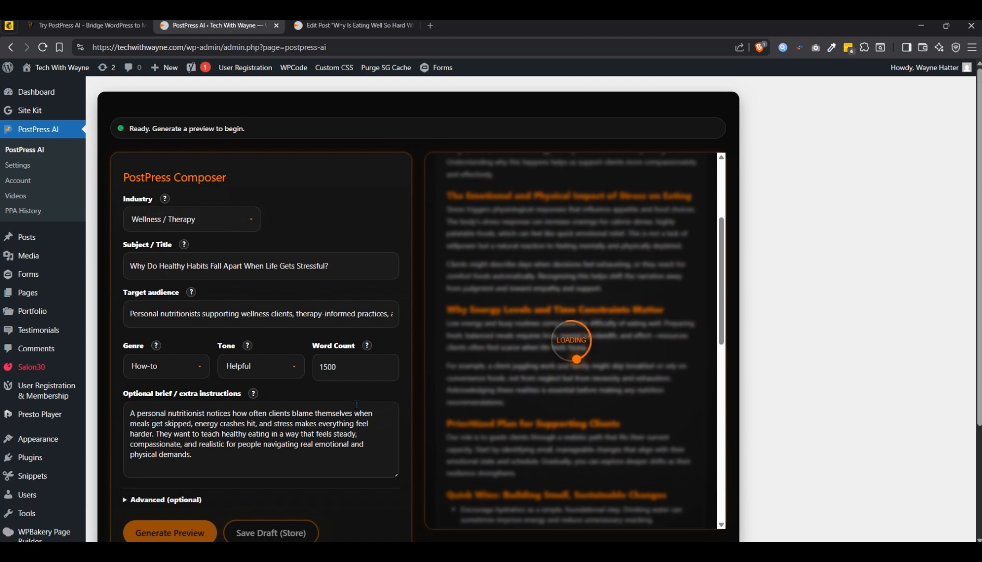
- Look through the first saved draft, "Why Is Eating Well So Hard When Life Feels Heavy?", from its introduction to the checklist and meta section
click(318, 27)
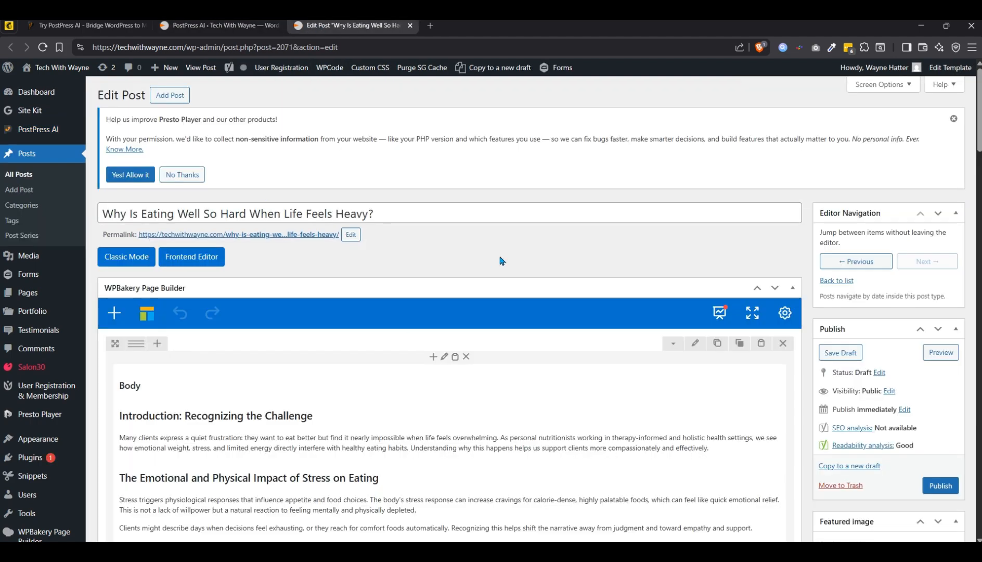
scroll(502, 261, down, 10)
scroll(509, 366, up, 10)
scroll(509, 366, down, 10)
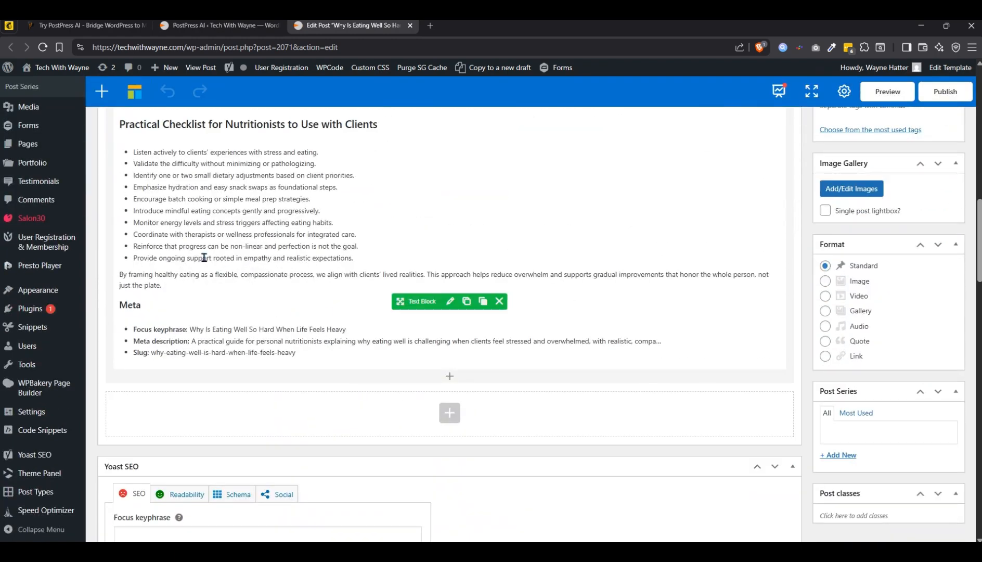
scroll(254, 340, up, 10)
scroll(260, 307, up, 2)
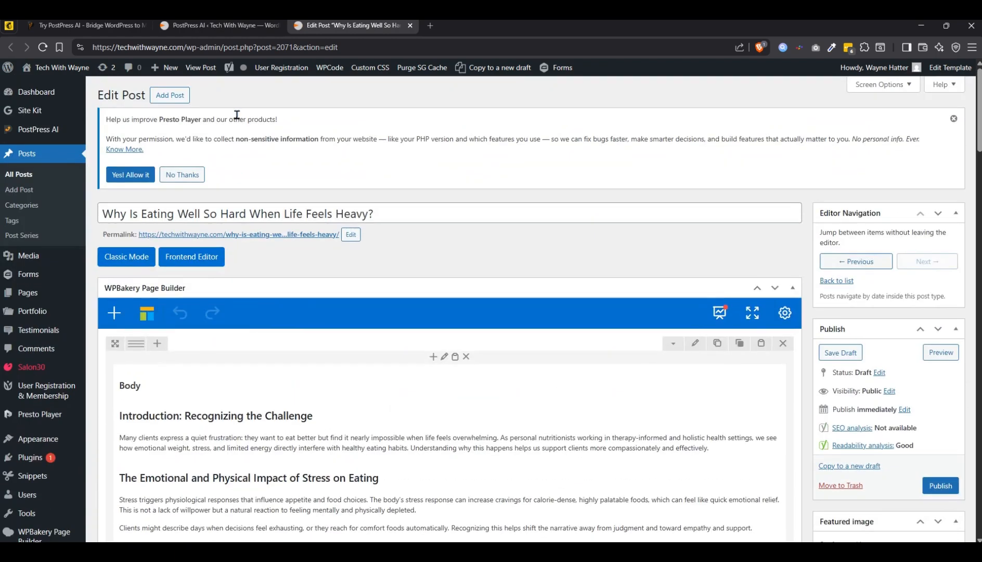
scroll(313, 397, down, 3)
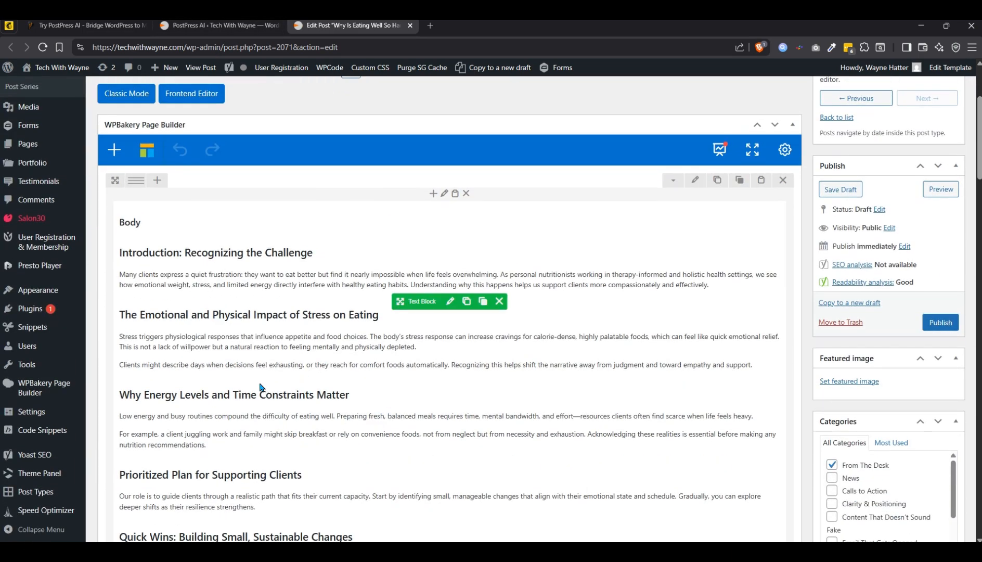
scroll(290, 323, down, 7)
scroll(290, 323, up, 10)
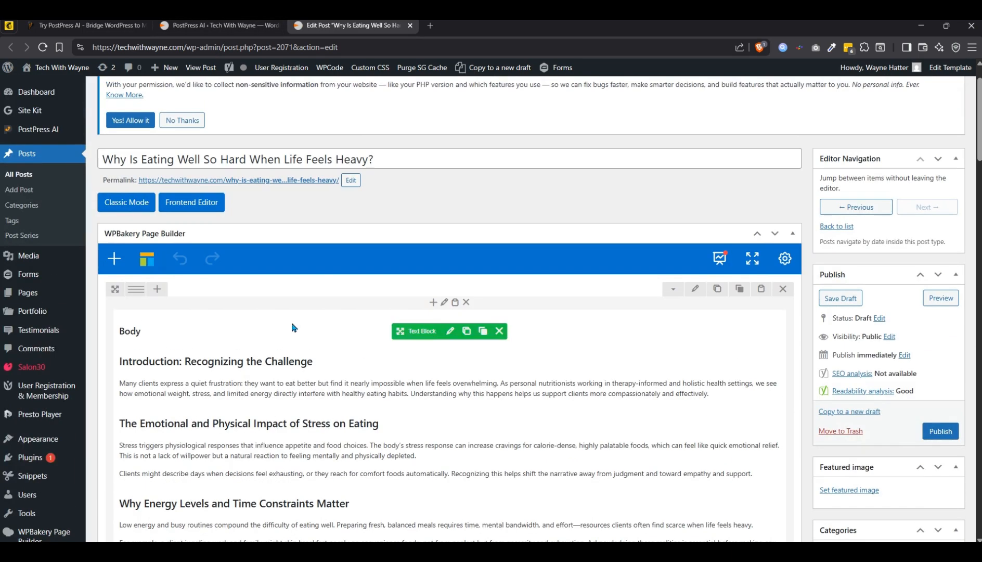
- Return to the composer, check the beginning of the new article preview, and save it as a draft post
click(229, 33)
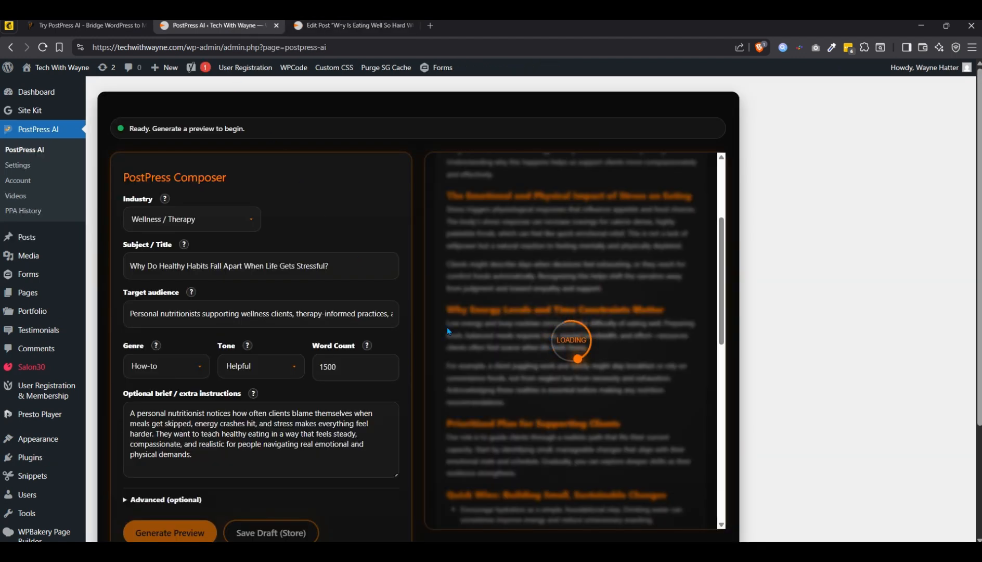
scroll(504, 351, up, 4)
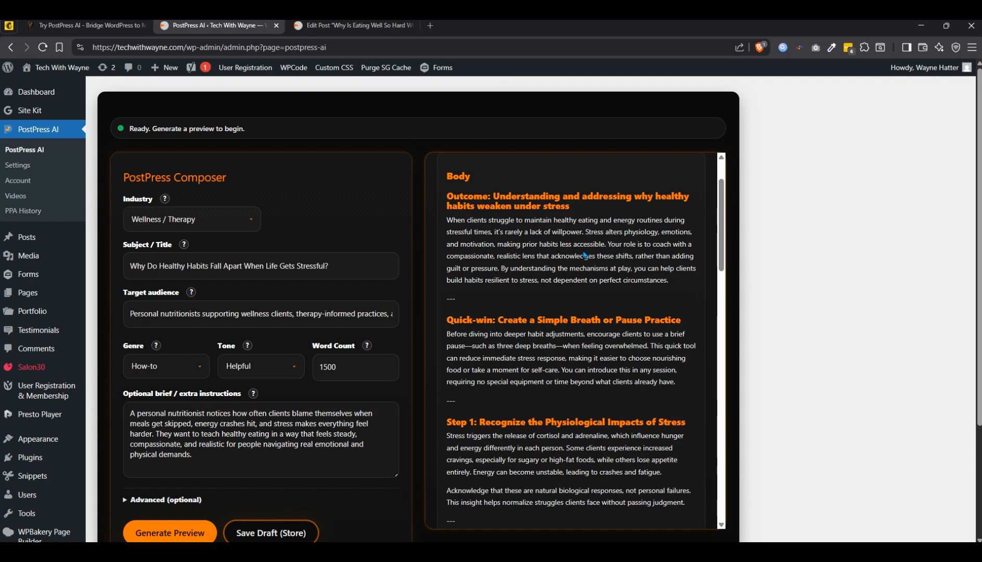
scroll(583, 255, up, 1)
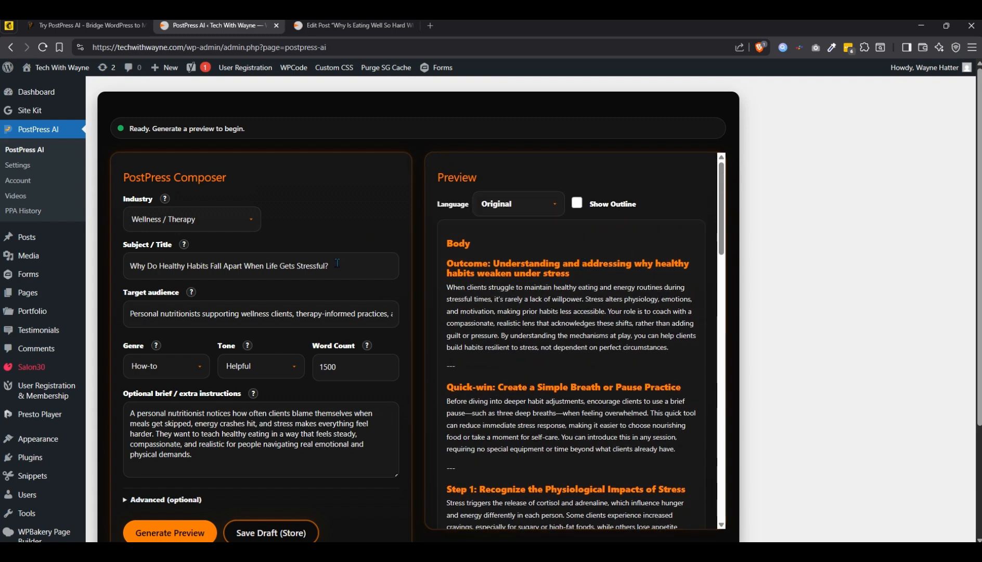
scroll(337, 263, down, 1)
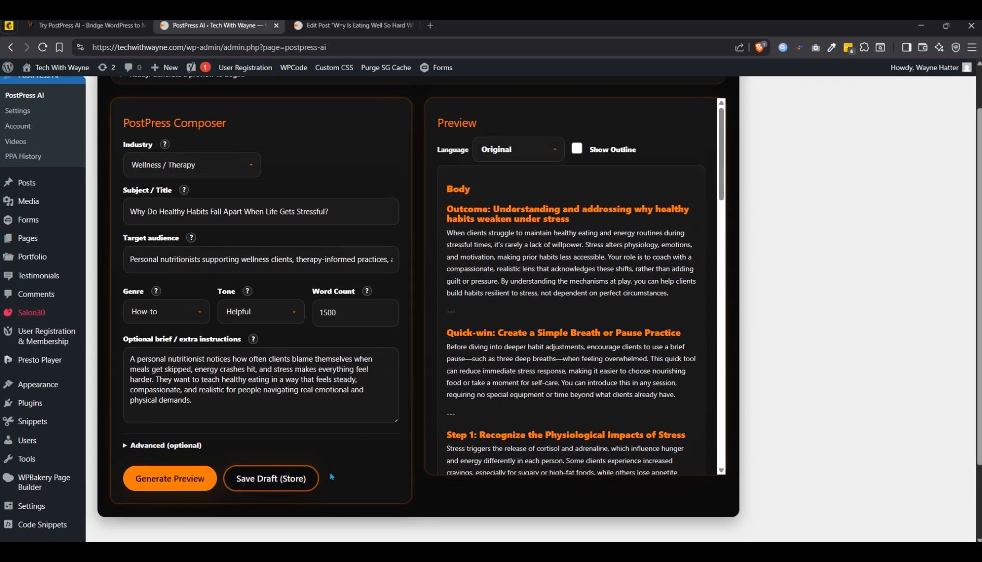
click(293, 480)
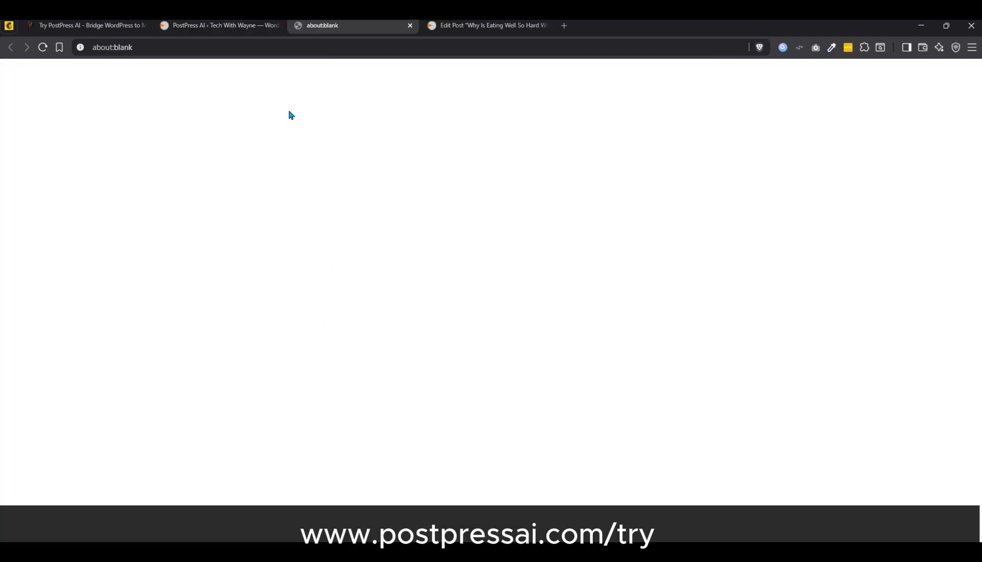
- Show the new "Why Do Healthy Habits Fall Apart When Life Gets Stressful?" draft in the WPBakery backend editor and review its opening sections
click(460, 27)
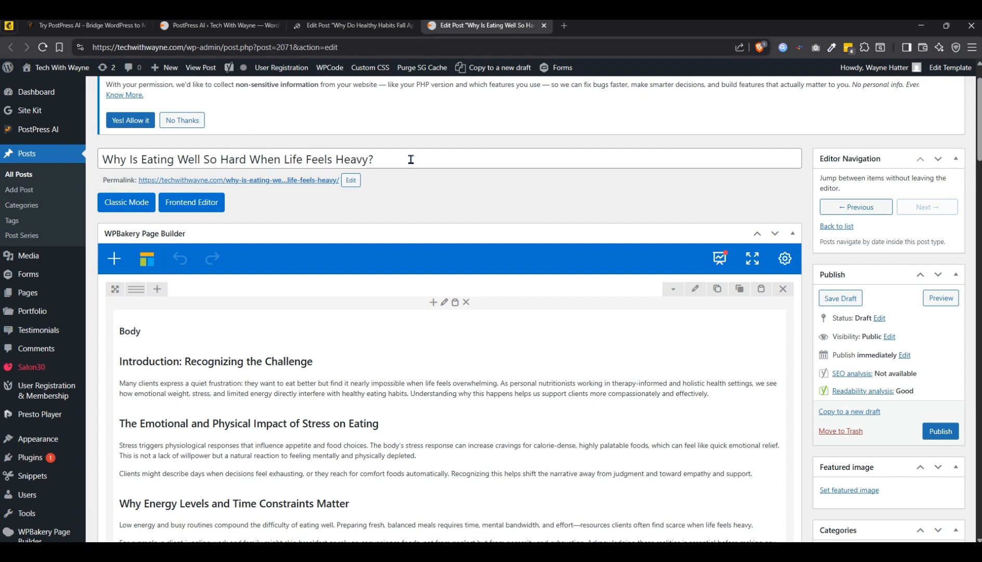
click(354, 26)
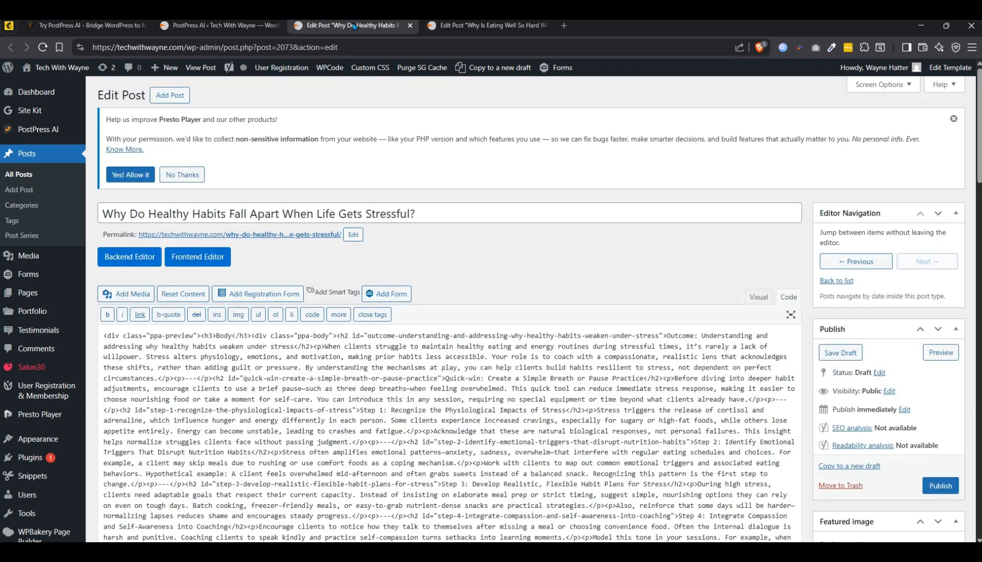
click(127, 257)
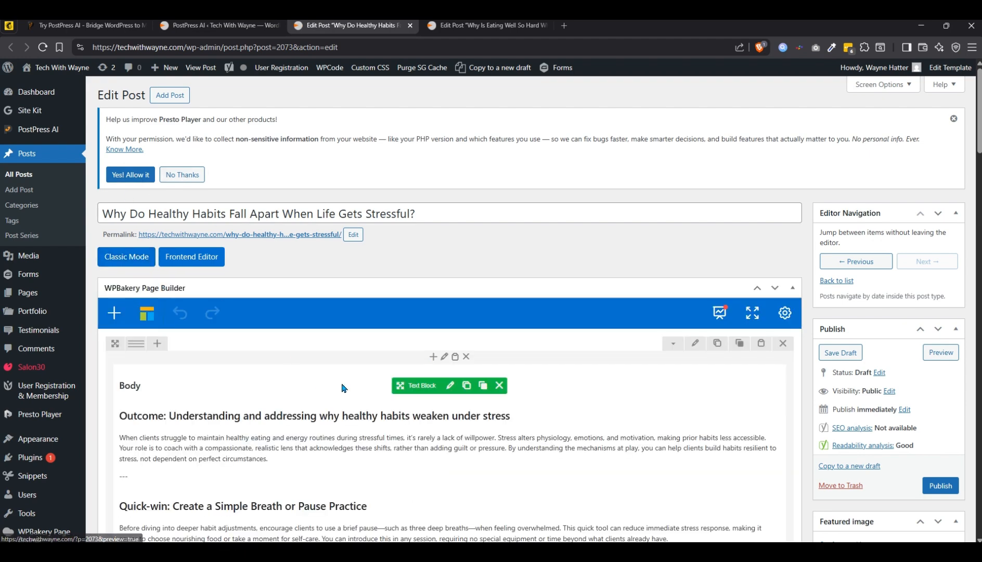
scroll(364, 364, down, 5)
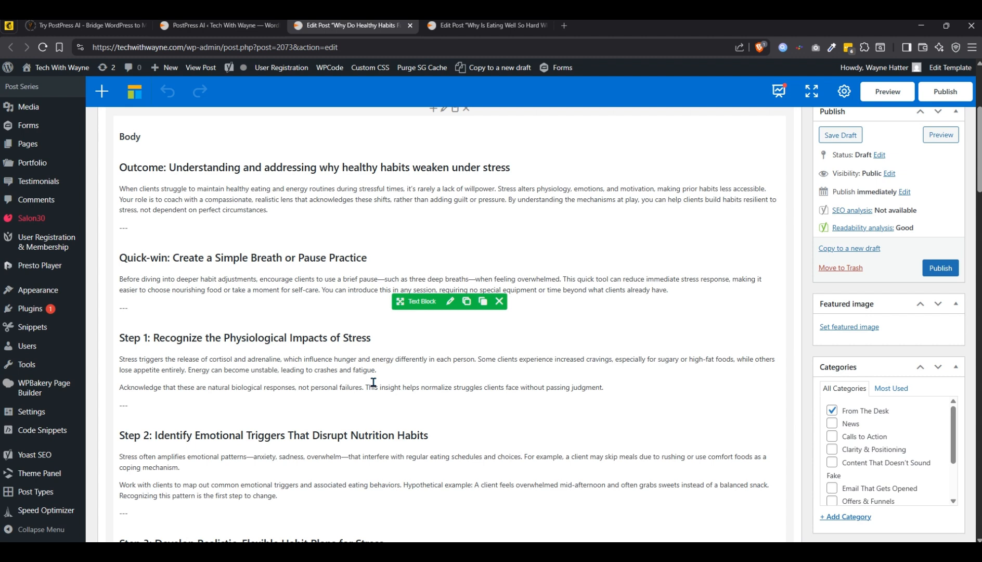
- Go back to the PostPress AI composer and its preview of the how-to article
click(193, 30)
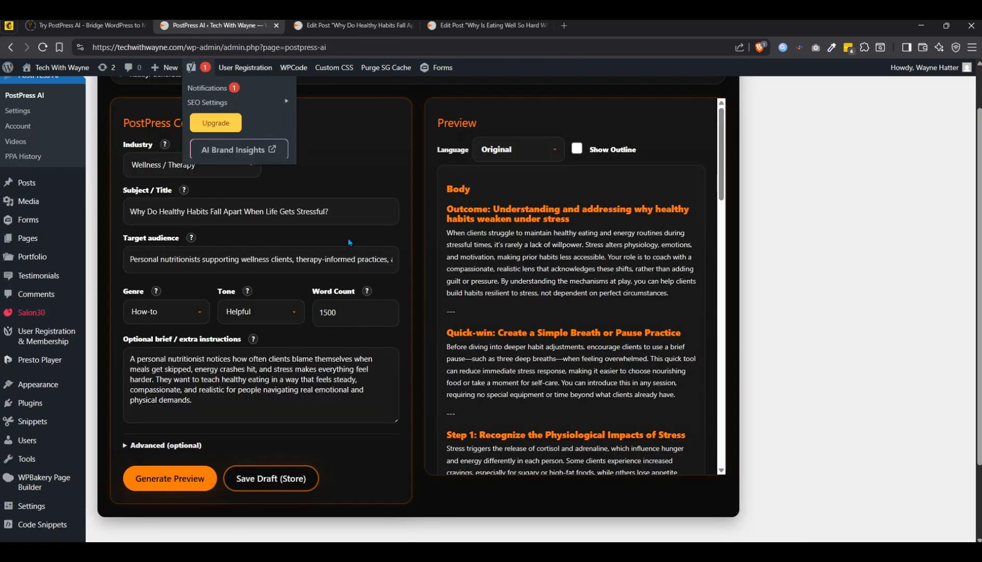
scroll(364, 234, up, 2)
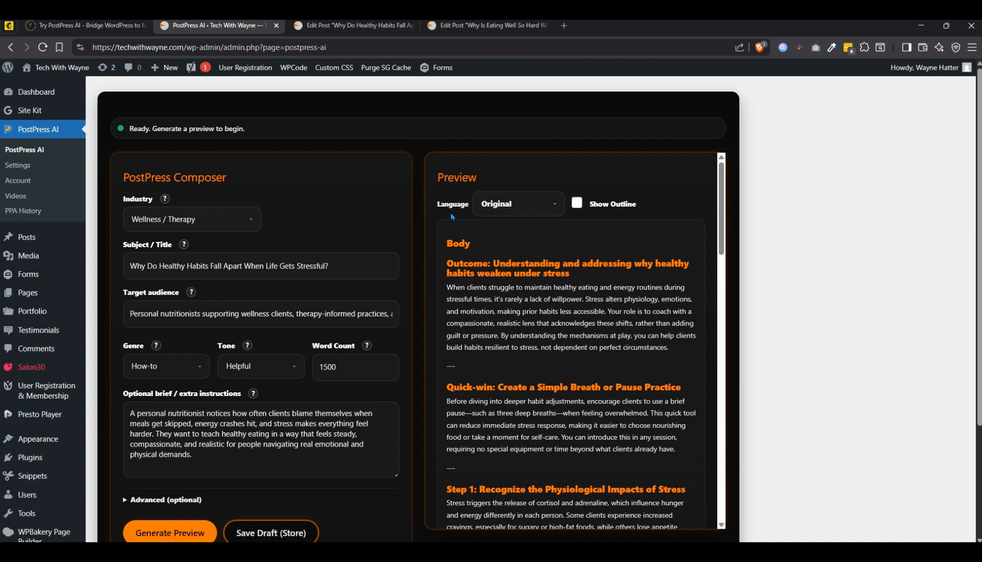